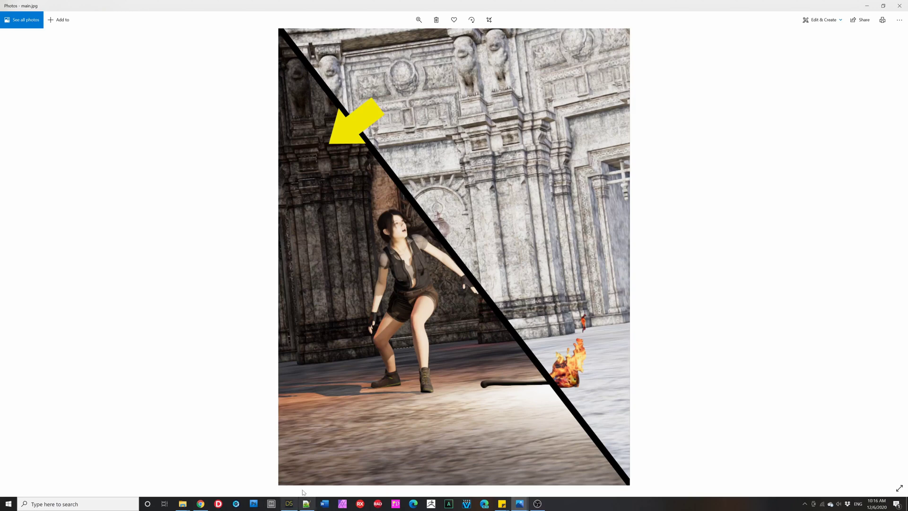
- Leave the Photos before/after image and return to the DAZ Studio temple scene
{"action": "left_click", "coordinate": [289, 504]}
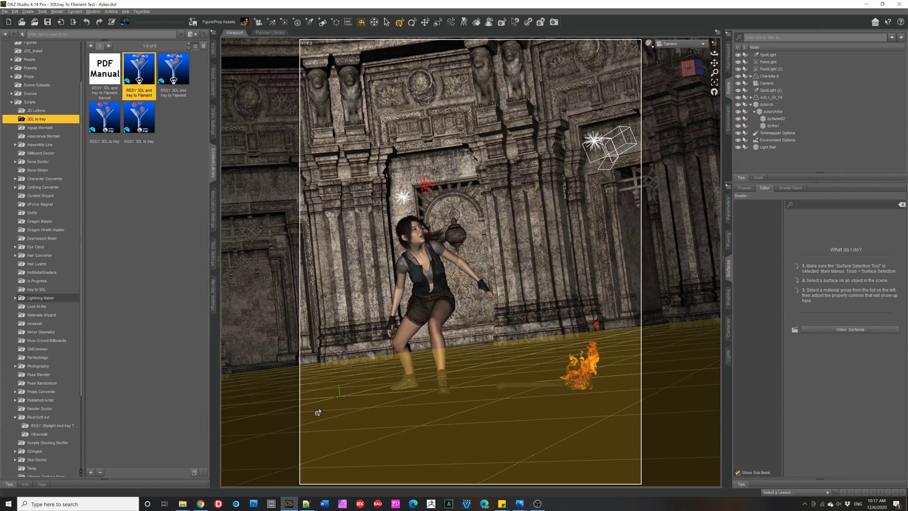
- Set the viewport DrawStyle to Filament (PBR) for the temple scene
{"action": "left_click", "coordinate": [649, 43]}
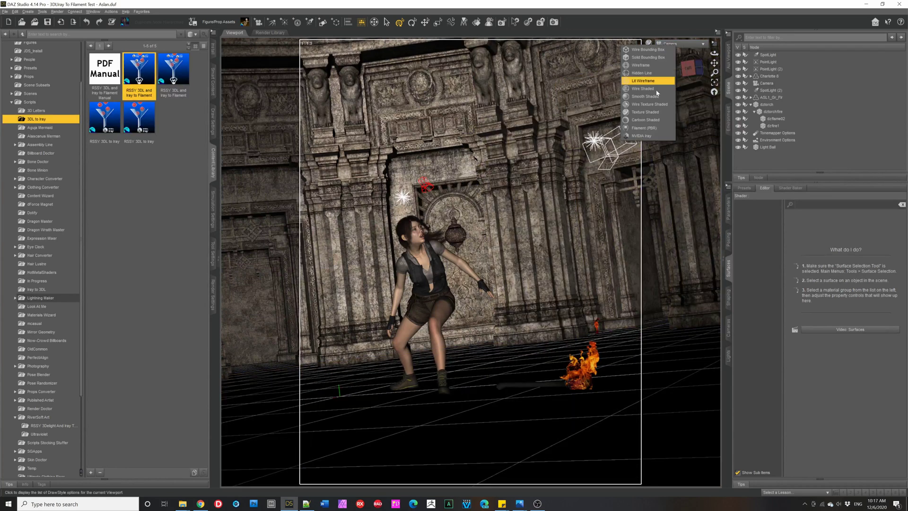
{"action": "left_click", "coordinate": [652, 128]}
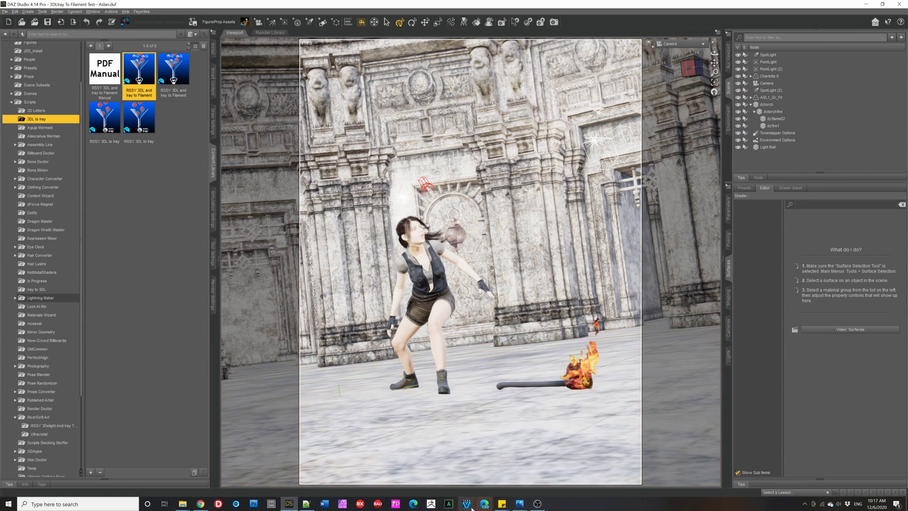
- Bring up 'Final Aslan Iray.png' in Windows Photos from its taskbar preview
{"action": "mouse_move", "coordinate": [520, 504]}
{"action": "left_click", "coordinate": [551, 461]}
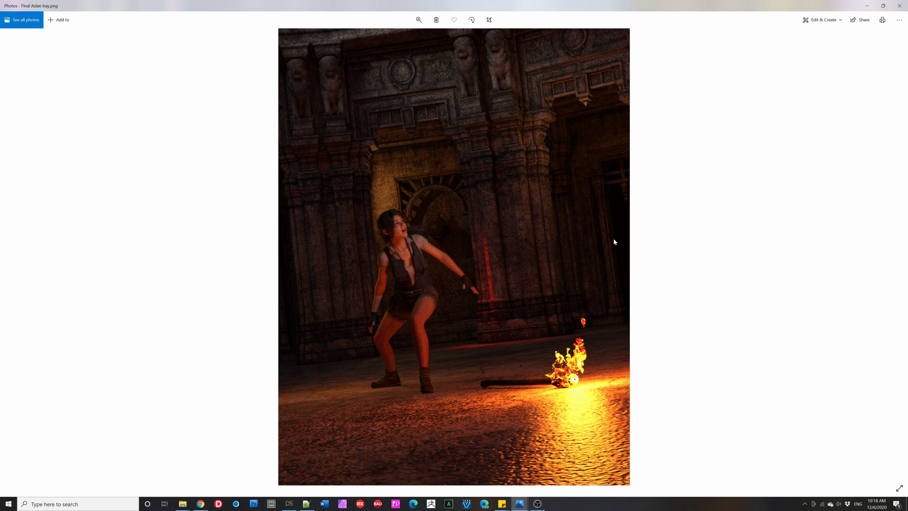
- Minimize the Photos window to show the DAZ Studio temple scene again
{"action": "left_click", "coordinate": [869, 5]}
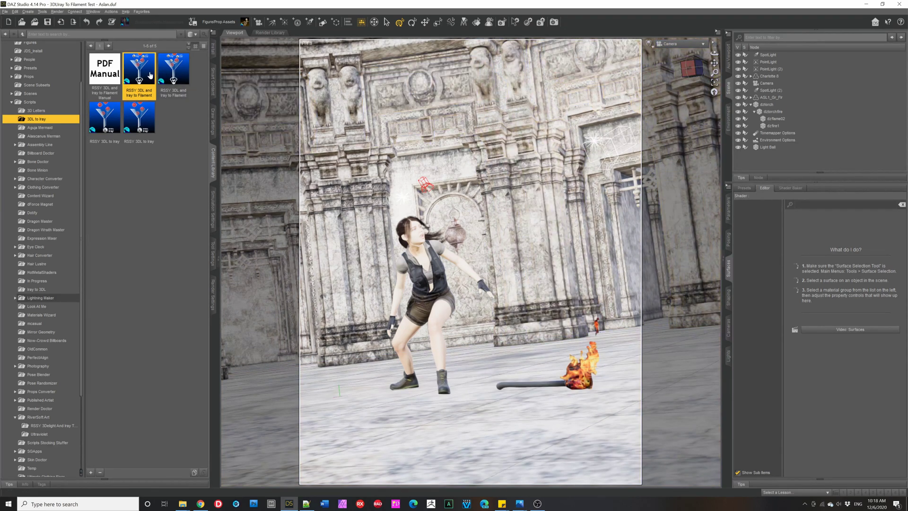
{"action": "mouse_move", "coordinate": [134, 84]}
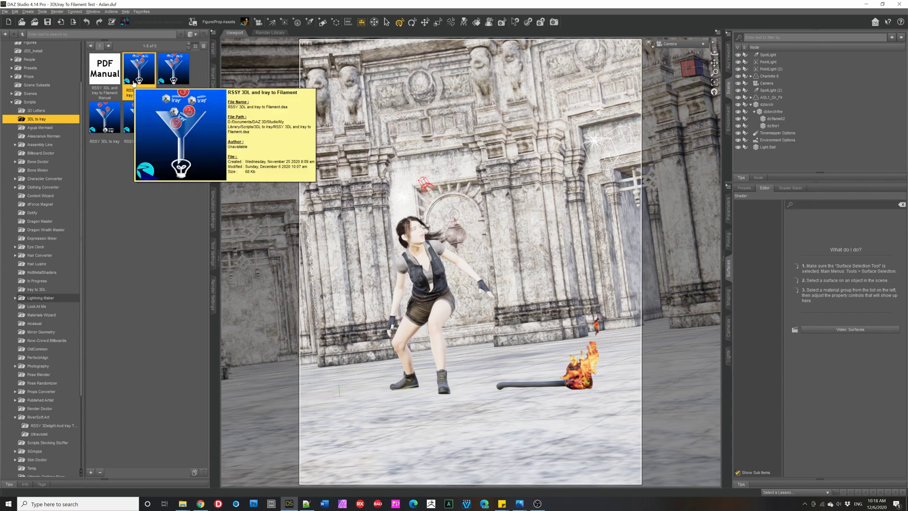
- Run the RSSY 3DL and Iray to Filament script, reset its options, then cancel
{"action": "double_click", "coordinate": [133, 84]}
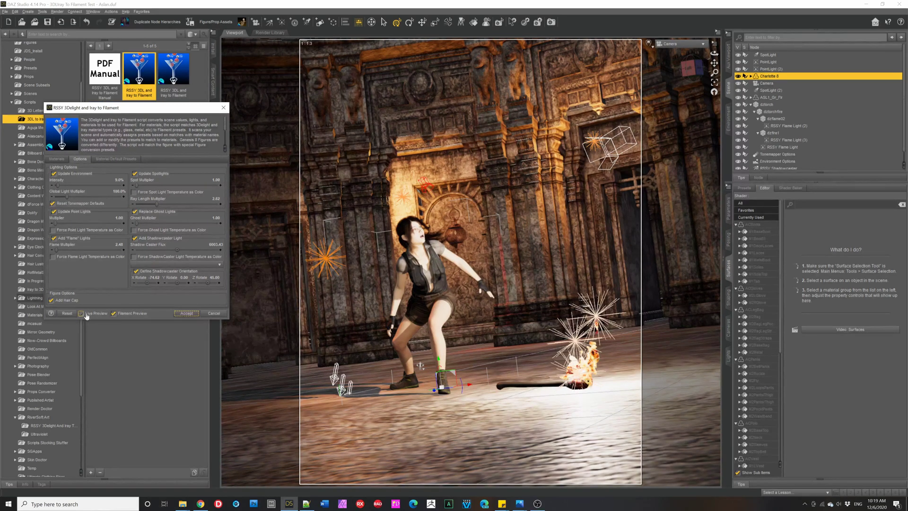
{"action": "left_click", "coordinate": [67, 313]}
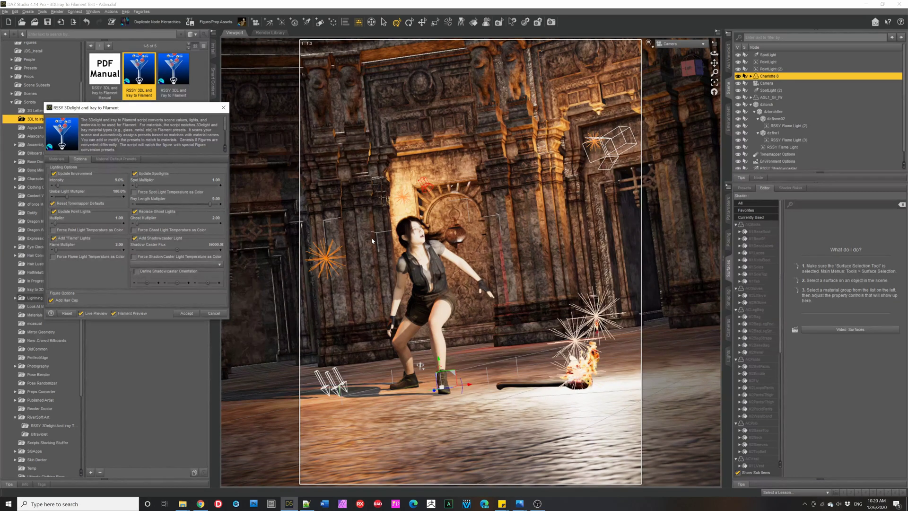
{"action": "left_click", "coordinate": [215, 313]}
- Check the Light Ball surface's Cutout Opacity, clear the property filter, and relaunch the RSSY script
{"action": "left_click", "coordinate": [328, 258]}
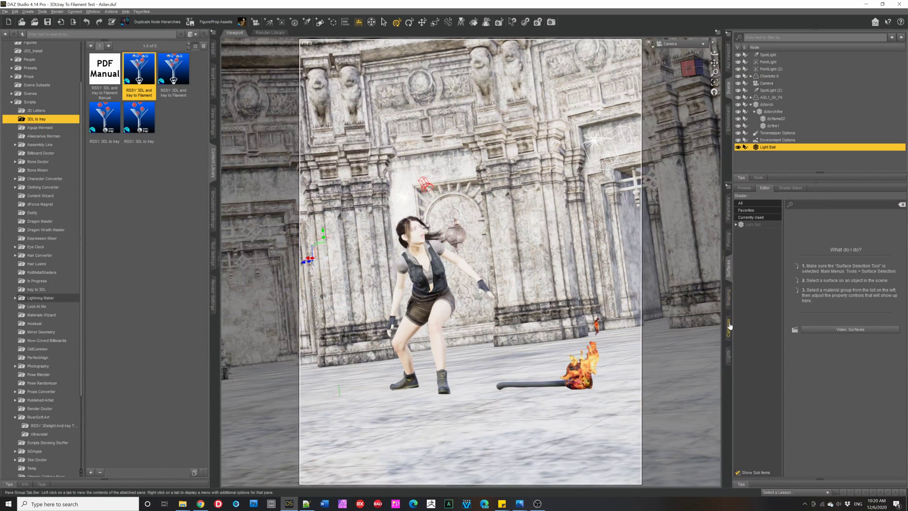
{"action": "left_click", "coordinate": [747, 224]}
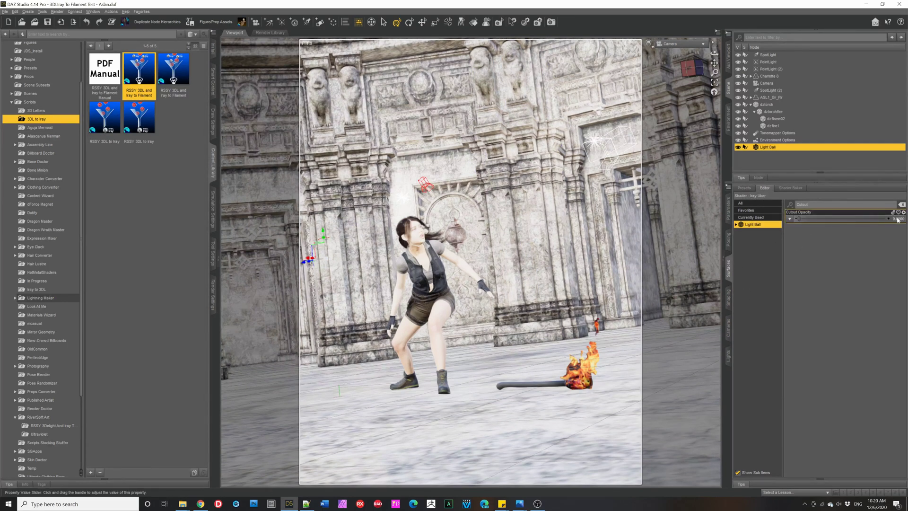
{"action": "left_click", "coordinate": [873, 220]}
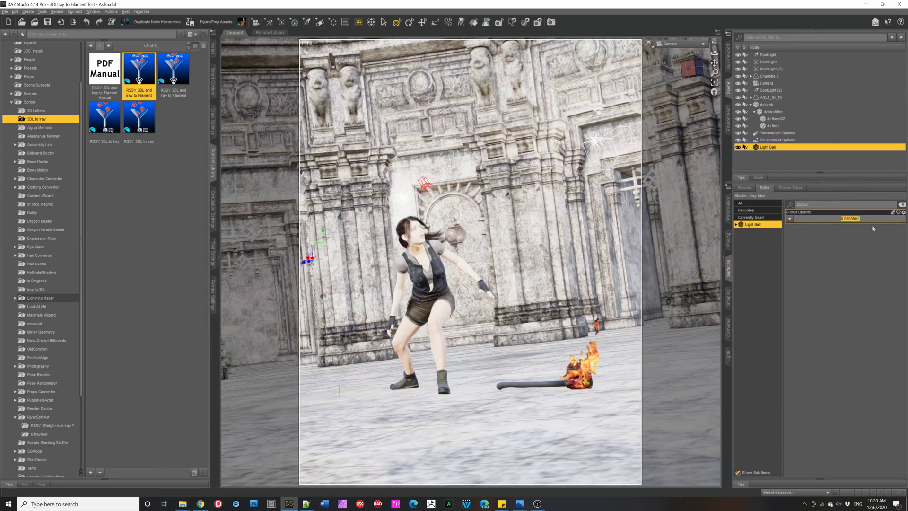
{"action": "left_click", "coordinate": [903, 204]}
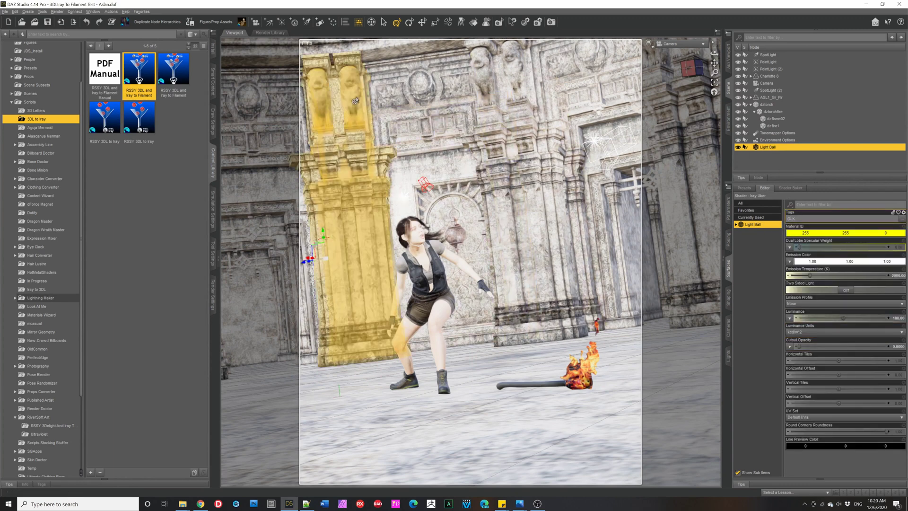
{"action": "double_click", "coordinate": [152, 79]}
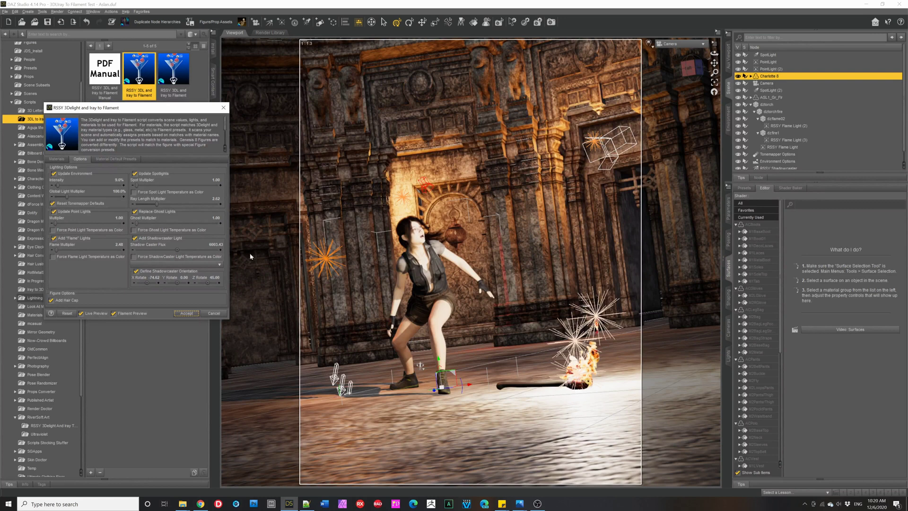
- Enable the Add Hair Cap option and show the Materials page
{"action": "left_click", "coordinate": [57, 301]}
{"action": "left_click", "coordinate": [55, 160]}
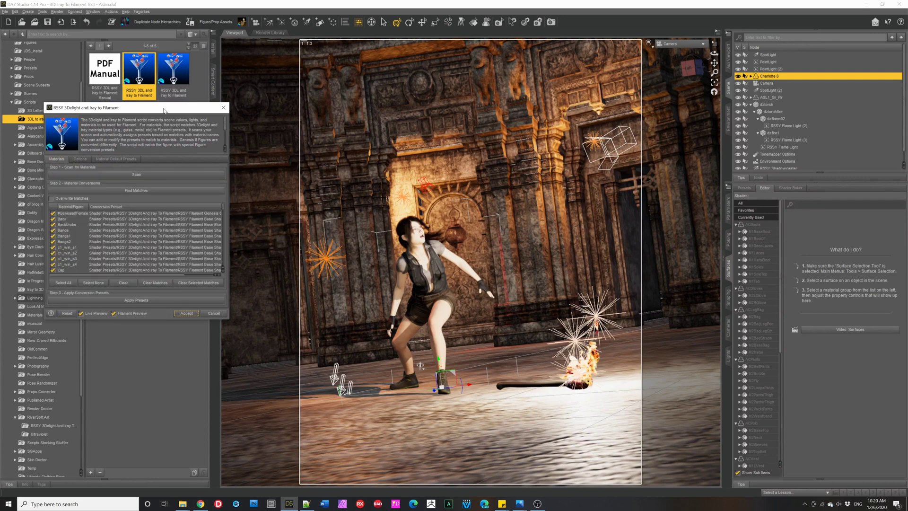
- Clear old matches, scan the scene materials, and find their Filament preset matches
{"action": "left_click", "coordinate": [123, 282]}
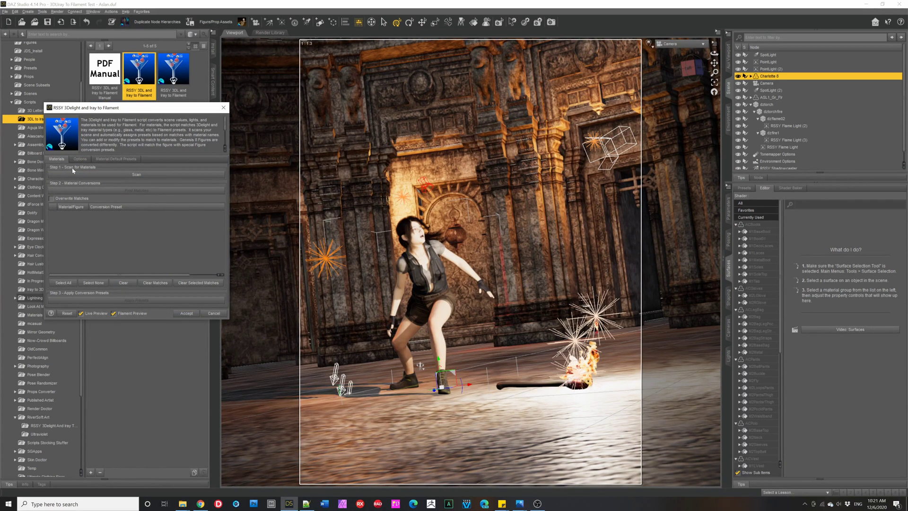
{"action": "left_click", "coordinate": [100, 178]}
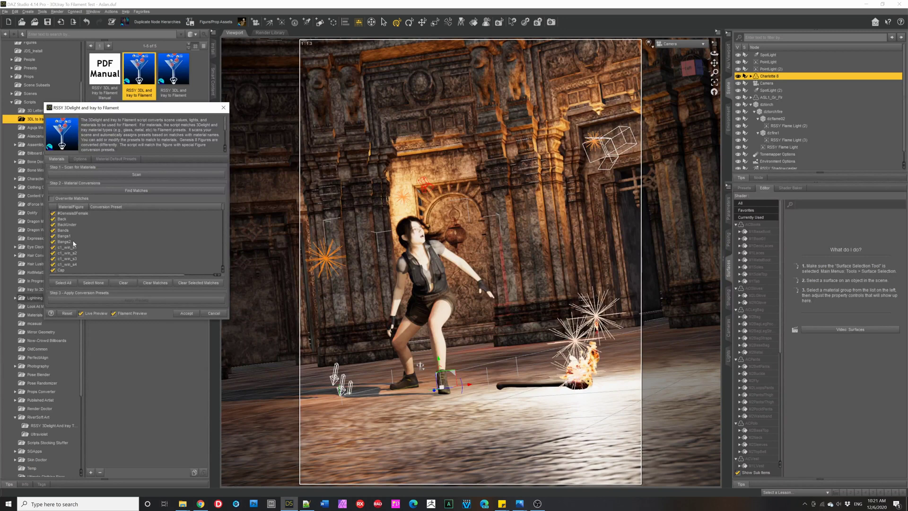
{"action": "left_click", "coordinate": [115, 197]}
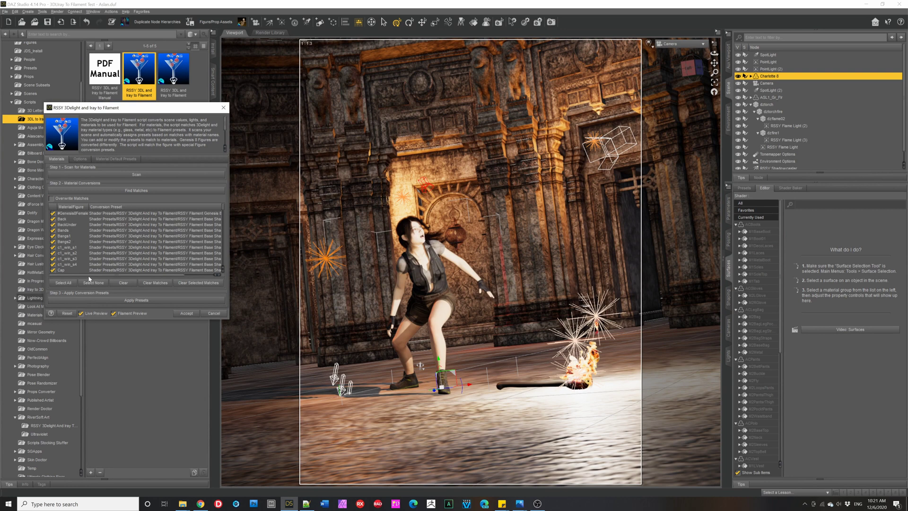
{"action": "mouse_move", "coordinate": [88, 275]}
{"action": "left_mouse_down"}
{"action": "mouse_move", "coordinate": [158, 273]}
{"action": "mouse_move", "coordinate": [81, 275]}
{"action": "left_mouse_up"}
{"action": "left_click", "coordinate": [118, 160]}
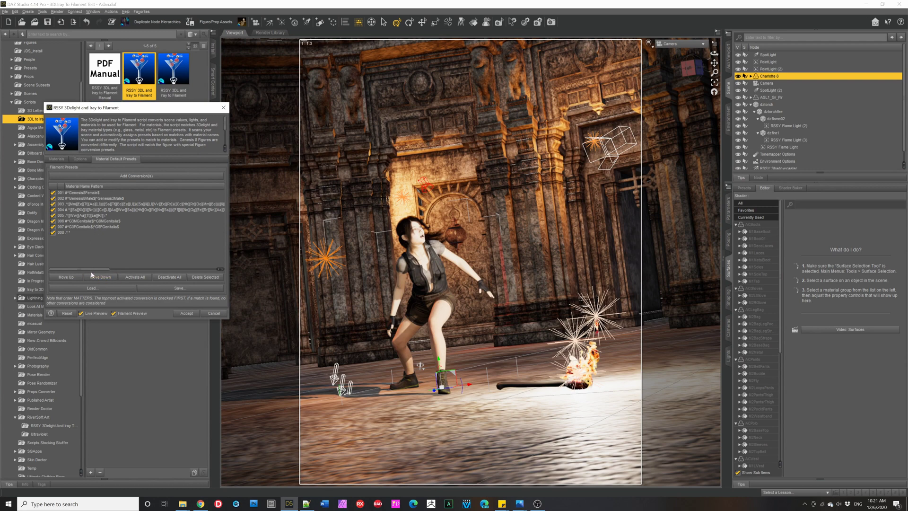
- Review the eight default presets, opening preset 001 and Add Conversion without changing anything
{"action": "mouse_move", "coordinate": [94, 270]}
{"action": "left_mouse_down"}
{"action": "mouse_move", "coordinate": [208, 262]}
{"action": "mouse_move", "coordinate": [94, 273]}
{"action": "left_mouse_up"}
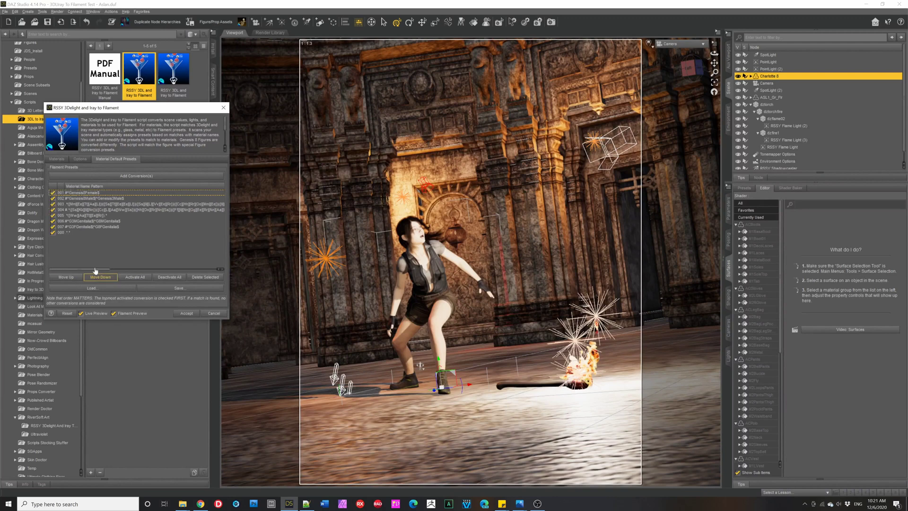
{"action": "double_click", "coordinate": [107, 193]}
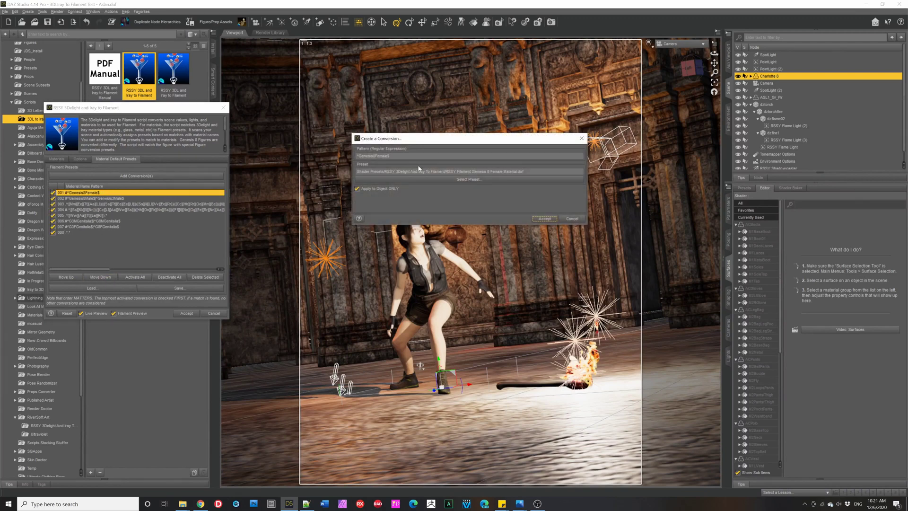
{"action": "left_click", "coordinate": [572, 219]}
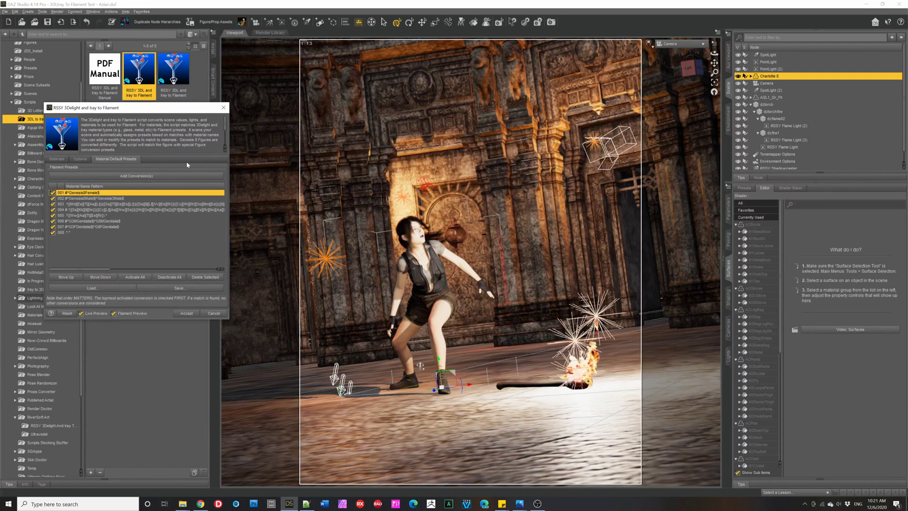
{"action": "left_click", "coordinate": [150, 176]}
{"action": "key", "text": "Escape"}
- On the lighting options page, toggle Filament Preview off and on, then Live Preview
{"action": "left_click", "coordinate": [83, 161]}
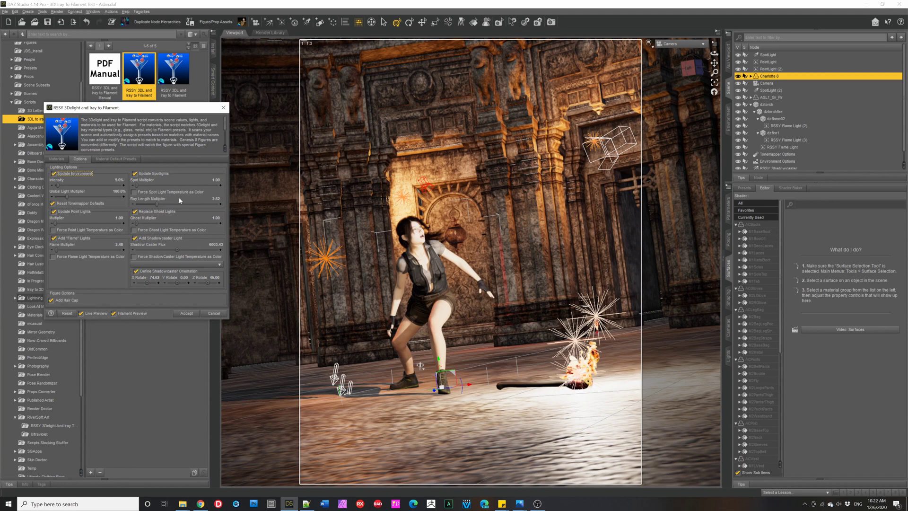
{"action": "left_click", "coordinate": [133, 314]}
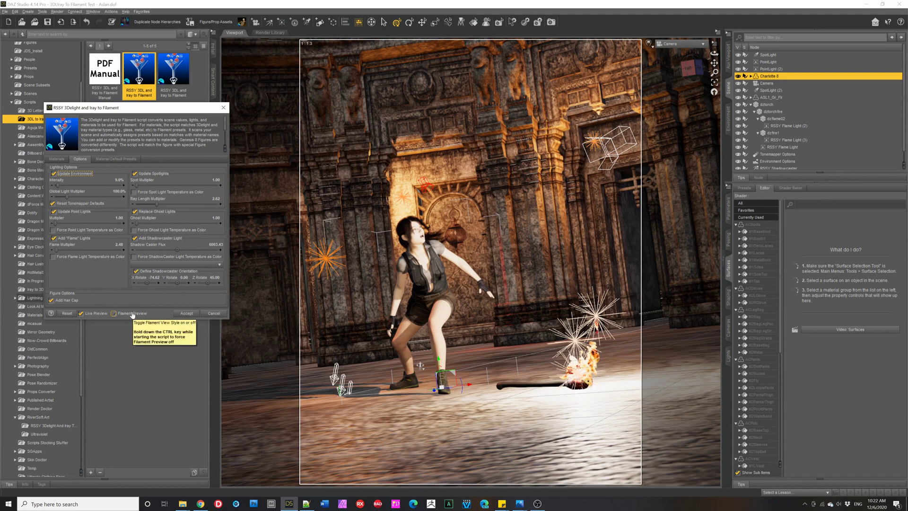
{"action": "left_click", "coordinate": [133, 314]}
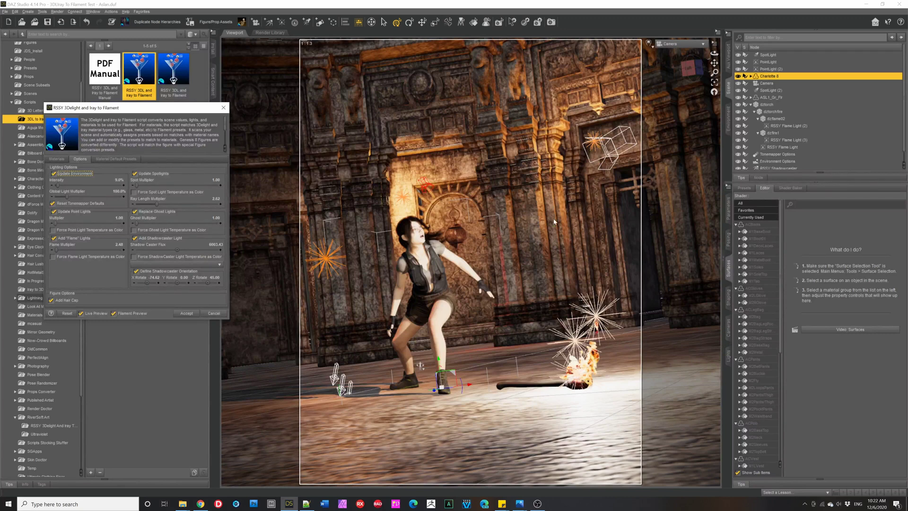
{"action": "left_click", "coordinate": [97, 314]}
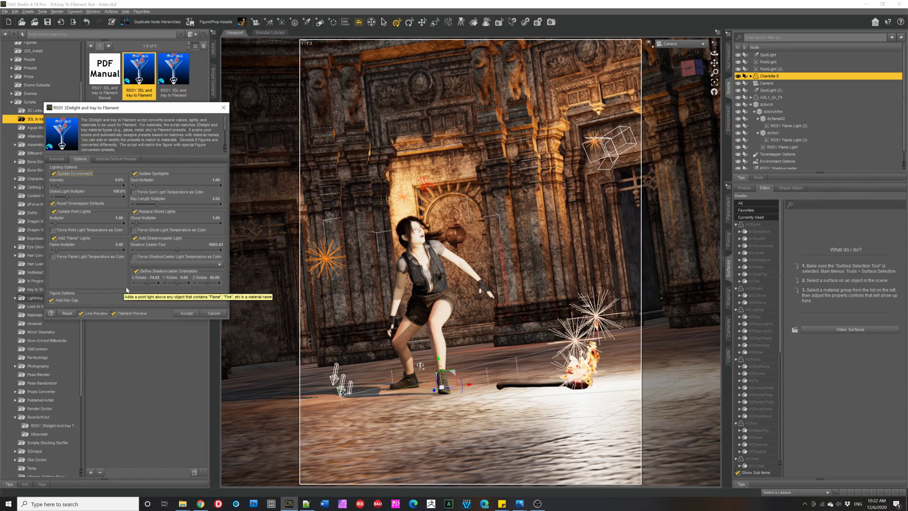
{"action": "left_click", "coordinate": [95, 314]}
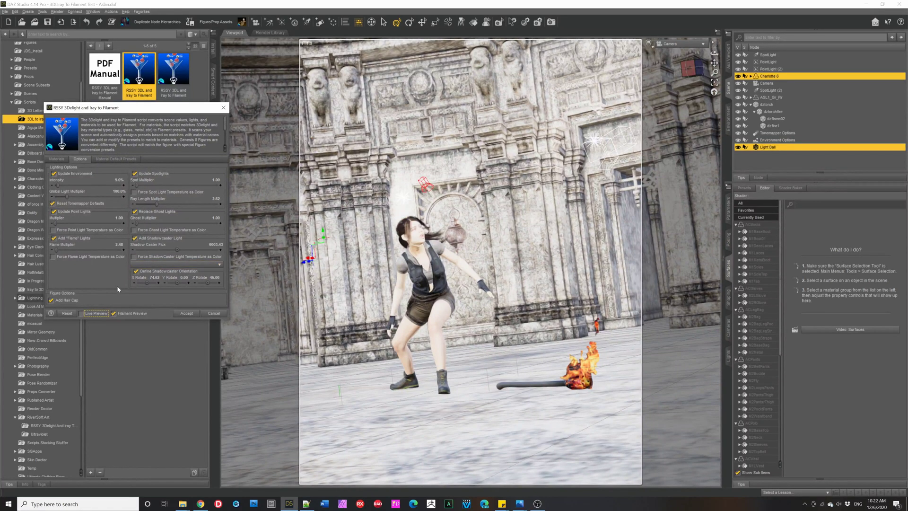
{"action": "left_click", "coordinate": [94, 314]}
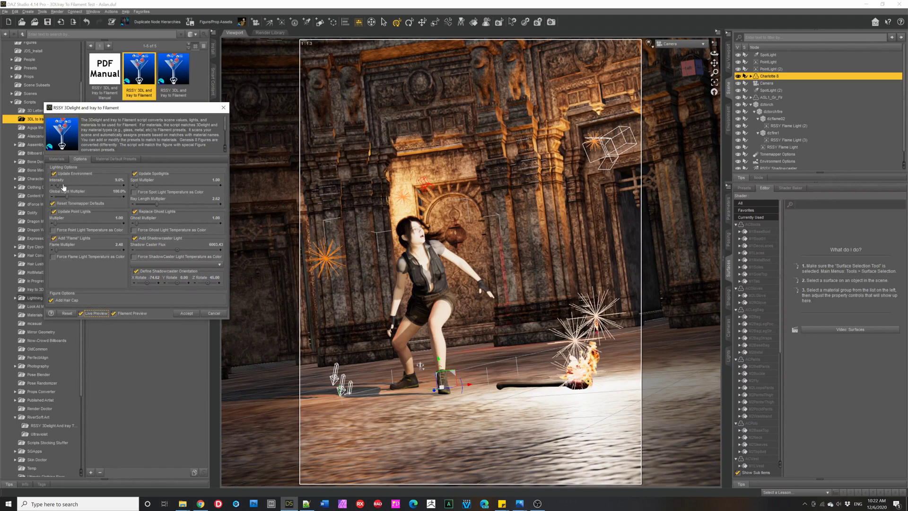
- Adjust the environment Intensity slider, settling it near 10%
{"action": "mouse_move", "coordinate": [61, 186]}
{"action": "left_mouse_down"}
{"action": "mouse_move", "coordinate": [89, 185]}
{"action": "mouse_move", "coordinate": [55, 190]}
{"action": "left_mouse_up"}
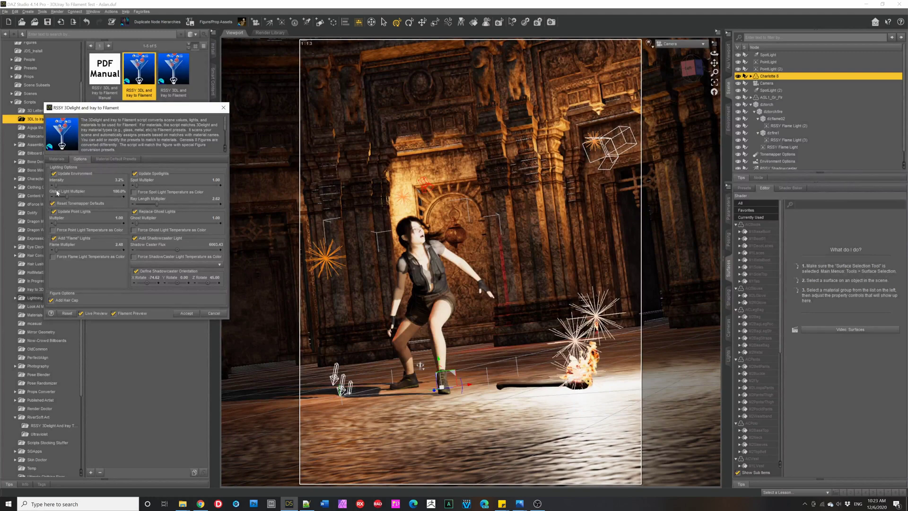
{"action": "left_click", "coordinate": [56, 186]}
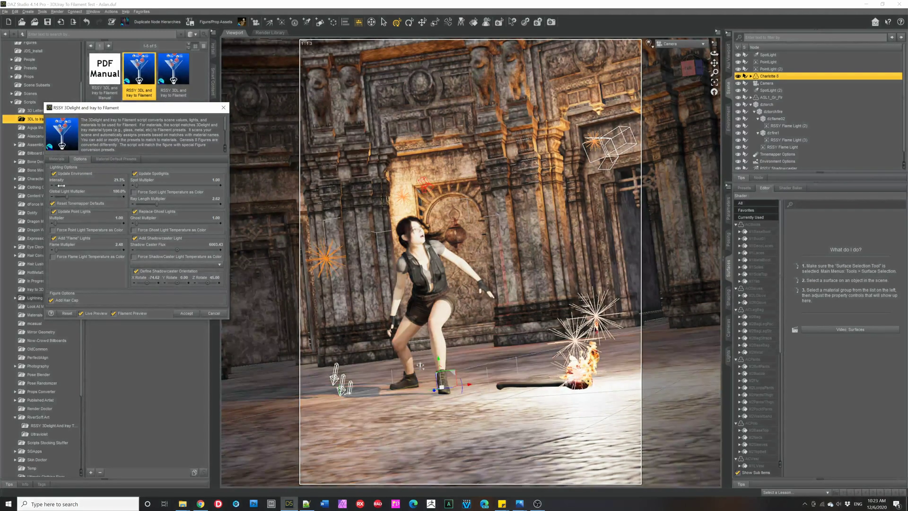
{"action": "left_click", "coordinate": [58, 301]}
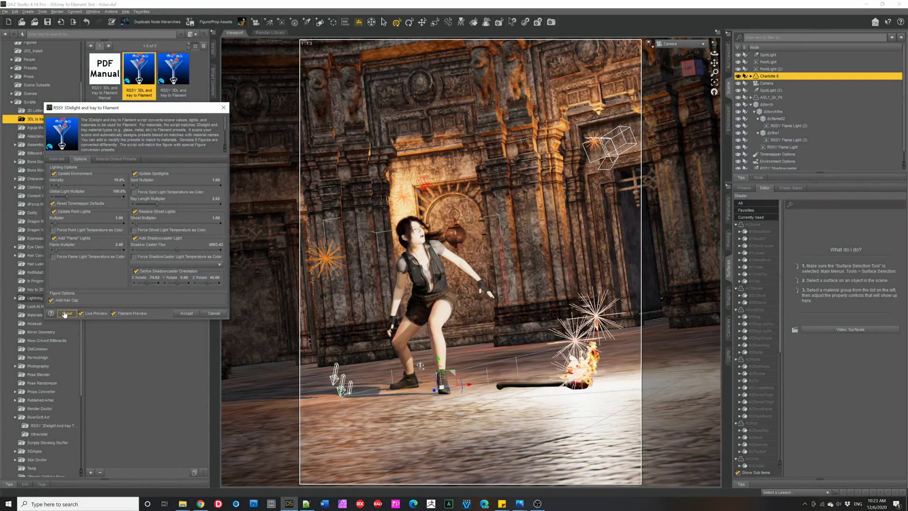
- Reset the conversion options to defaults, with Reset Tonemapper Defaults left enabled
{"action": "left_click", "coordinate": [65, 313]}
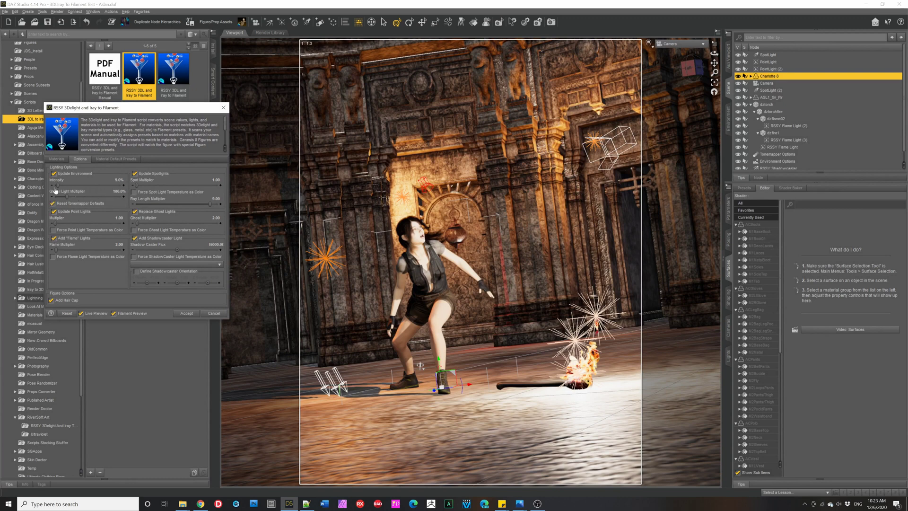
{"action": "left_click", "coordinate": [96, 204]}
{"action": "left_click", "coordinate": [108, 206]}
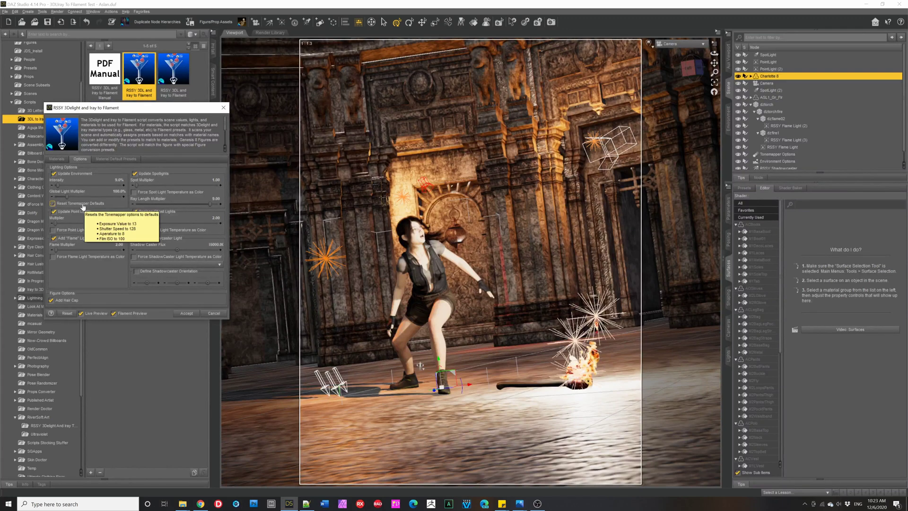
- Set Spot Multiplier to 1.00 and drag Ray Length Multiplier down from 9.00 to 2.14
{"action": "left_click", "coordinate": [83, 204]}
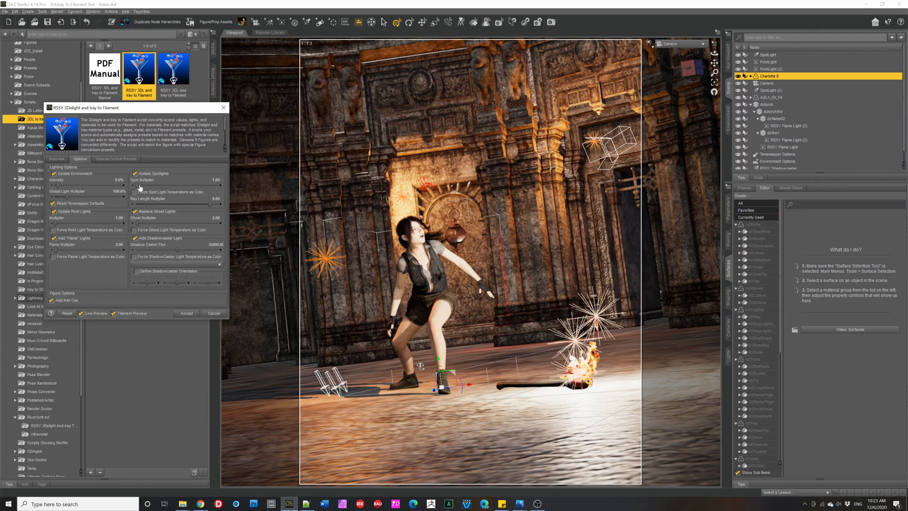
{"action": "left_click_drag", "start_coordinate": [134, 185], "coordinate": [157, 185]}
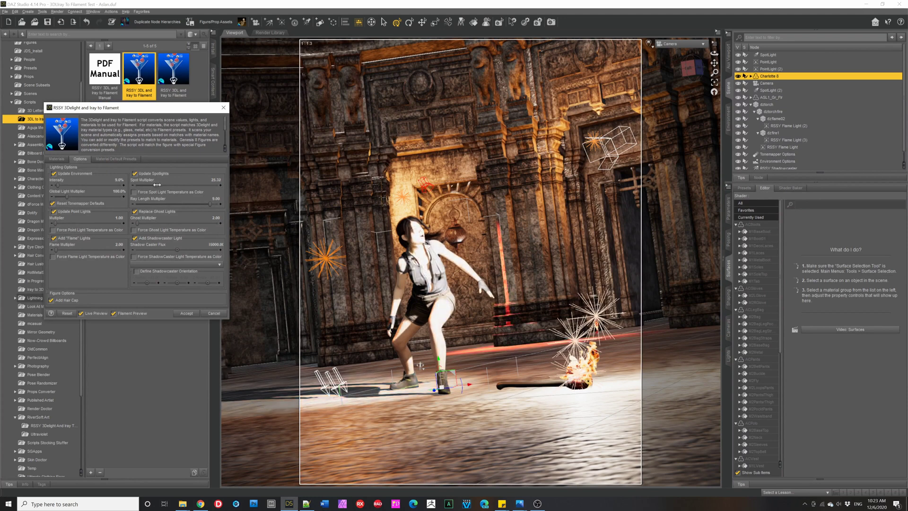
{"action": "left_click_drag", "start_coordinate": [157, 185], "coordinate": [156, 183]}
{"action": "left_click_drag", "start_coordinate": [155, 185], "coordinate": [139, 192]}
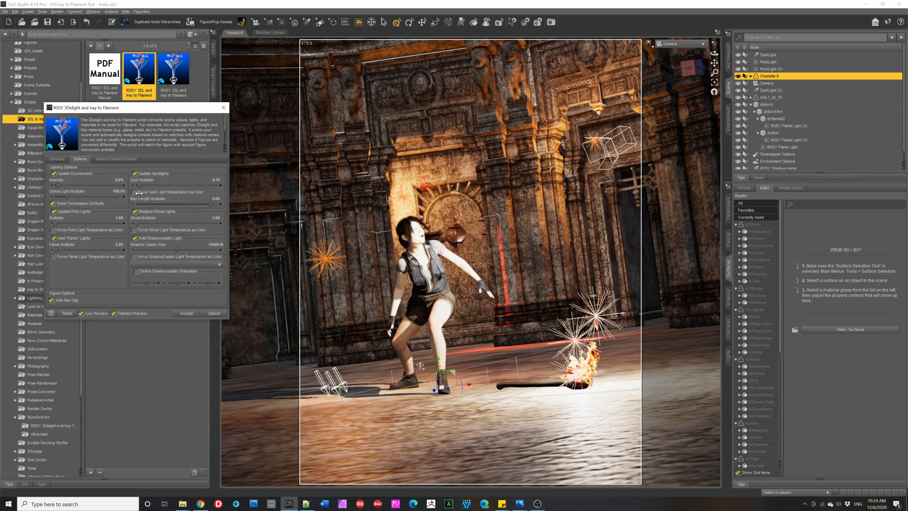
{"action": "left_click", "coordinate": [217, 180]}
{"action": "key", "text": "BackSpace"}
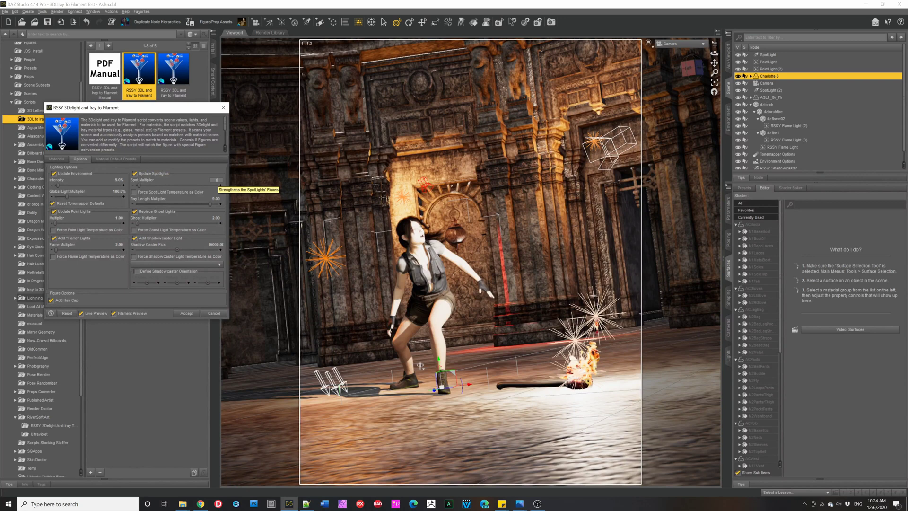
{"action": "type", "text": "1"}
{"action": "key", "text": "Tab"}
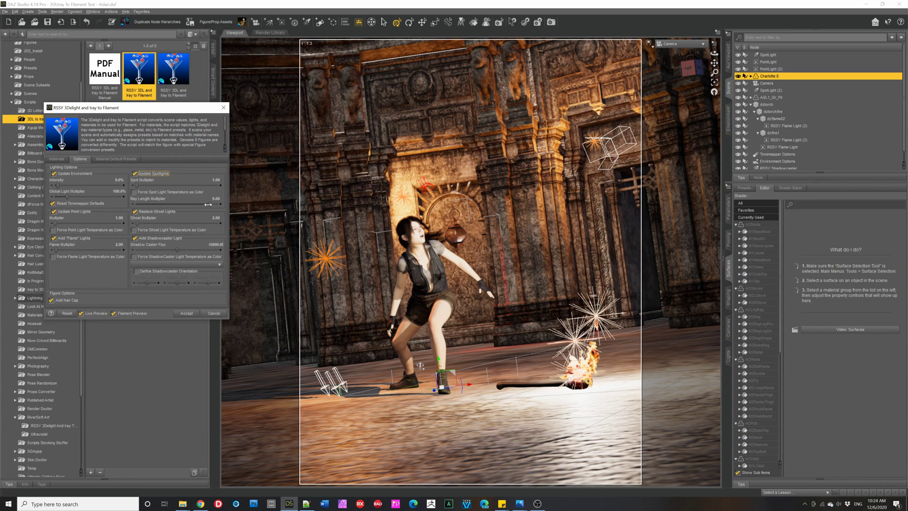
{"action": "left_click_drag", "start_coordinate": [208, 205], "coordinate": [141, 202]}
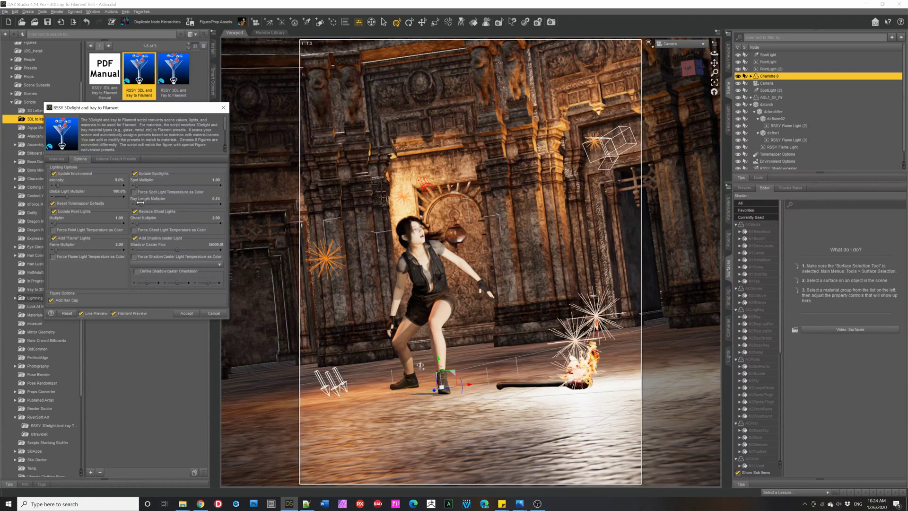
{"action": "left_click_drag", "start_coordinate": [141, 202], "coordinate": [149, 203]}
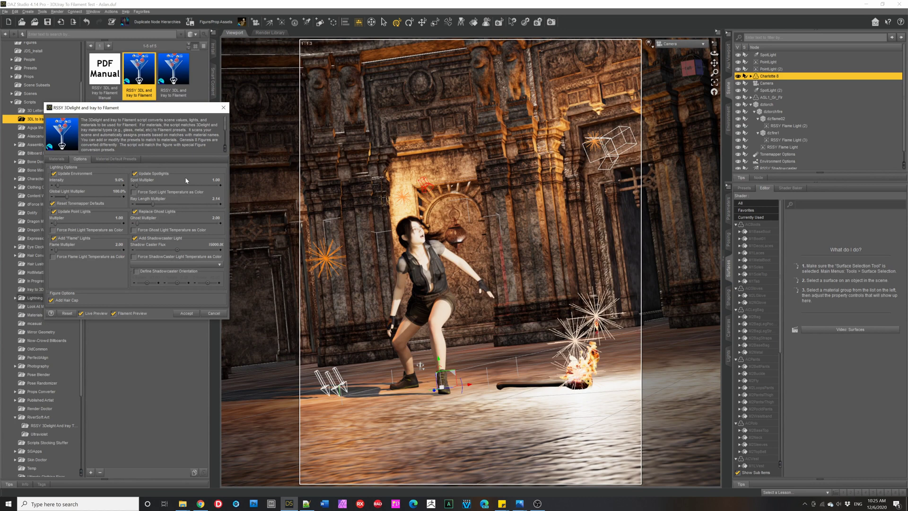
{"action": "left_click", "coordinate": [146, 194]}
{"action": "left_click", "coordinate": [161, 194]}
{"action": "left_click", "coordinate": [162, 195]}
{"action": "left_click", "coordinate": [170, 193]}
- Set point light Multiplier to 2.19 and Spot Multiplier to 1.72; leave temperature-as-colour off
{"action": "left_click_drag", "start_coordinate": [56, 224], "coordinate": [56, 227]}
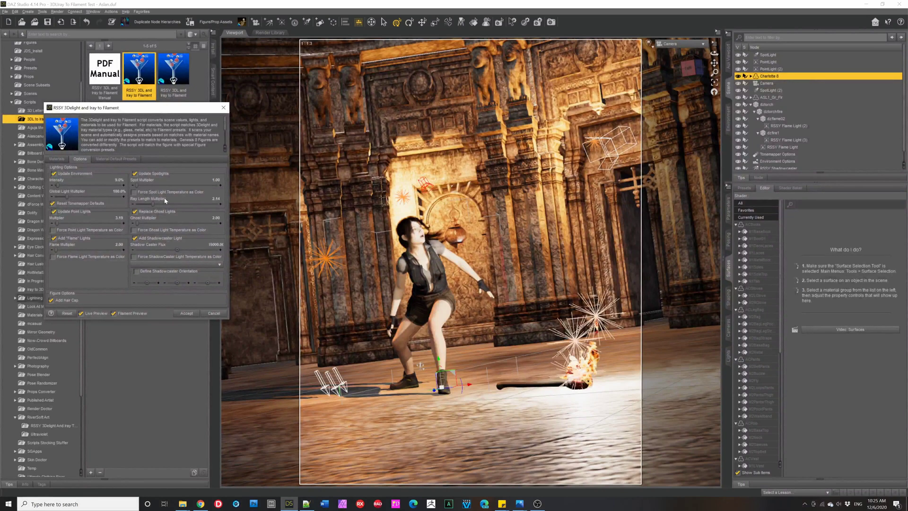
{"action": "left_click", "coordinate": [135, 185]}
{"action": "left_click_drag", "start_coordinate": [135, 185], "coordinate": [137, 188]}
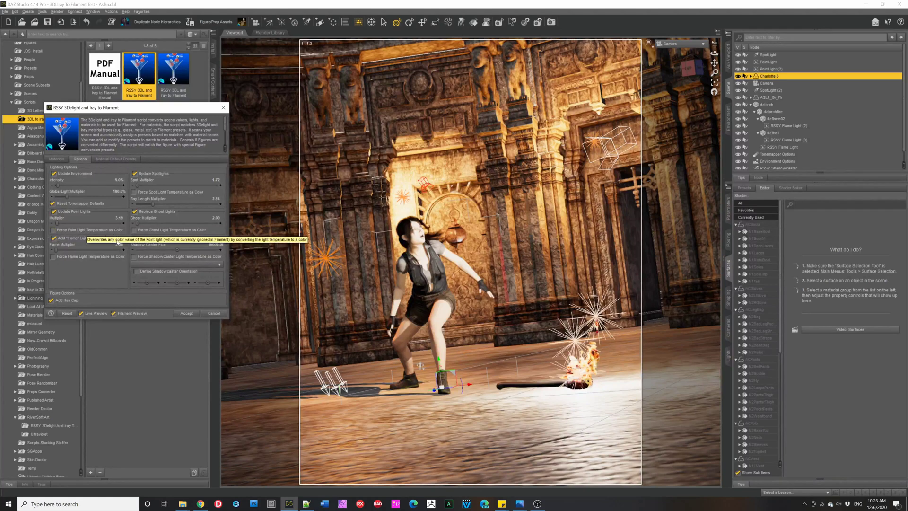
{"action": "left_click", "coordinate": [64, 234]}
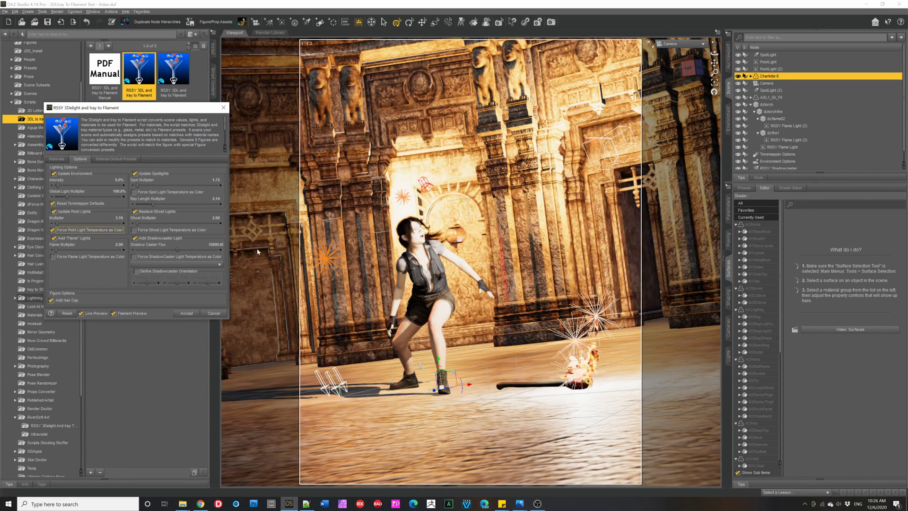
{"action": "left_click", "coordinate": [64, 232]}
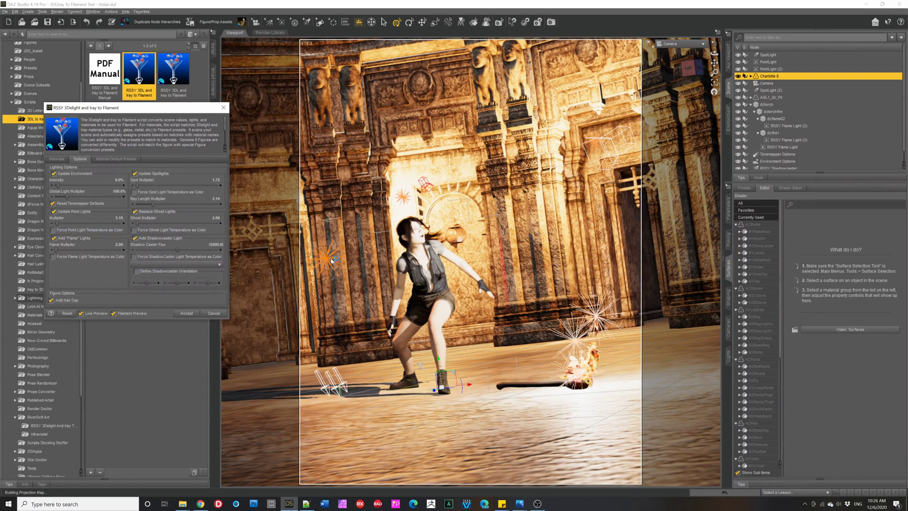
{"action": "left_click", "coordinate": [158, 213]}
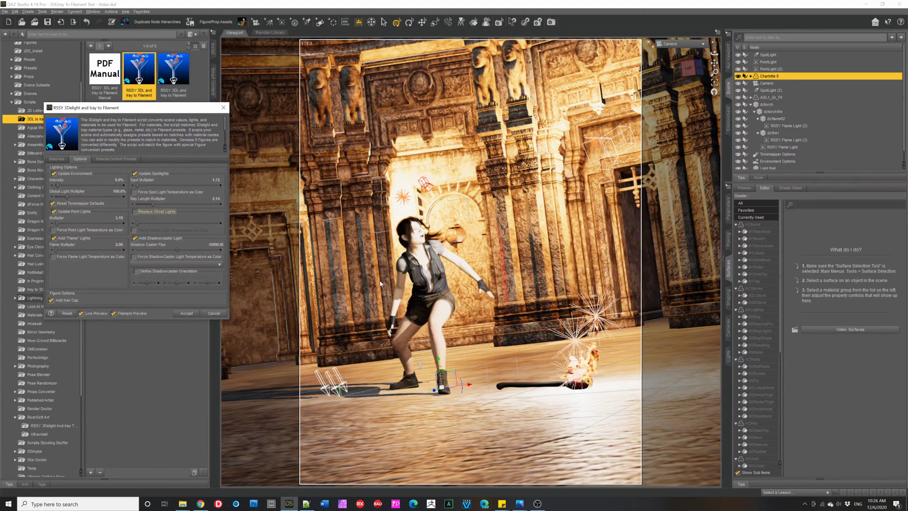
{"action": "left_click", "coordinate": [148, 212]}
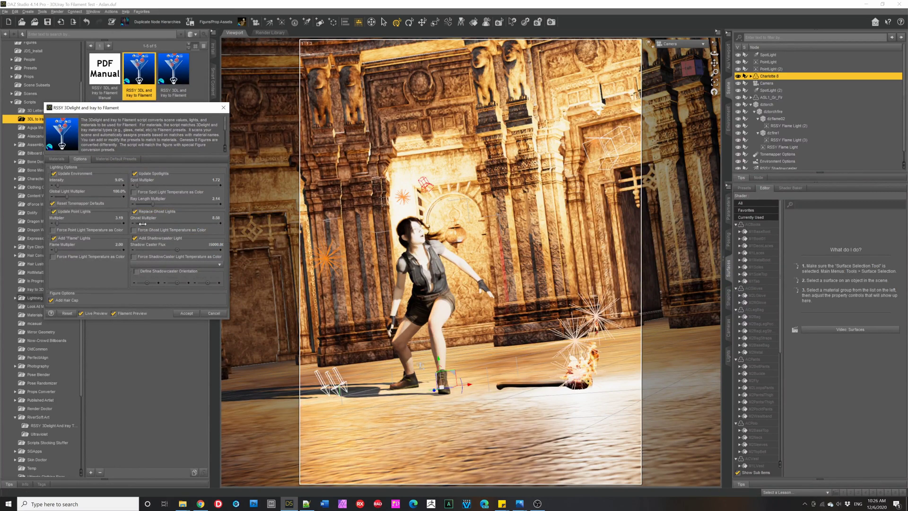
{"action": "mouse_move", "coordinate": [137, 223]}
{"action": "left_mouse_down"}
{"action": "mouse_move", "coordinate": [151, 226]}
{"action": "mouse_move", "coordinate": [137, 229]}
{"action": "left_mouse_up"}
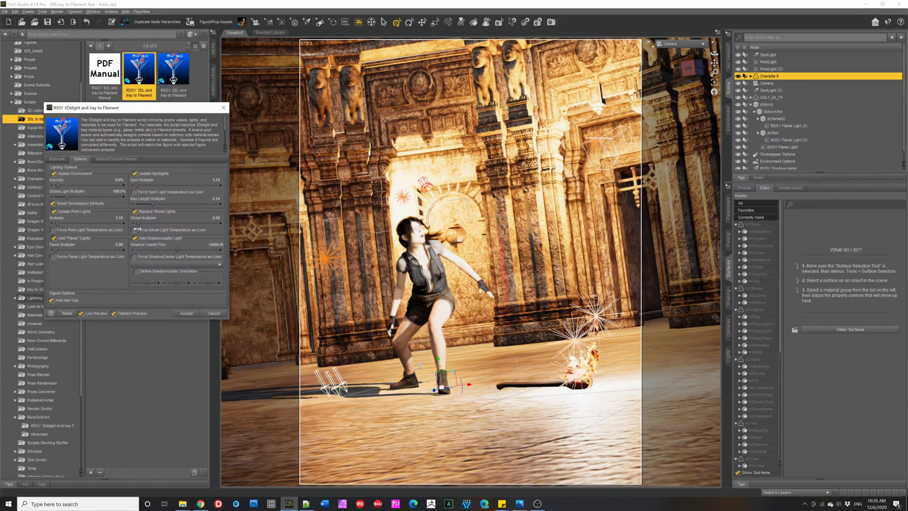
{"action": "left_click_drag", "start_coordinate": [137, 229], "coordinate": [136, 229]}
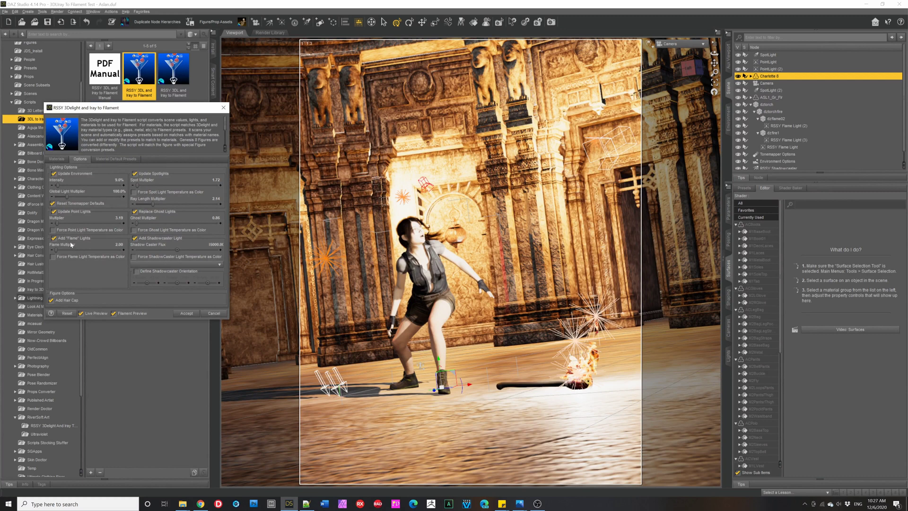
{"action": "double_click", "coordinate": [54, 240]}
{"action": "left_click", "coordinate": [53, 238]}
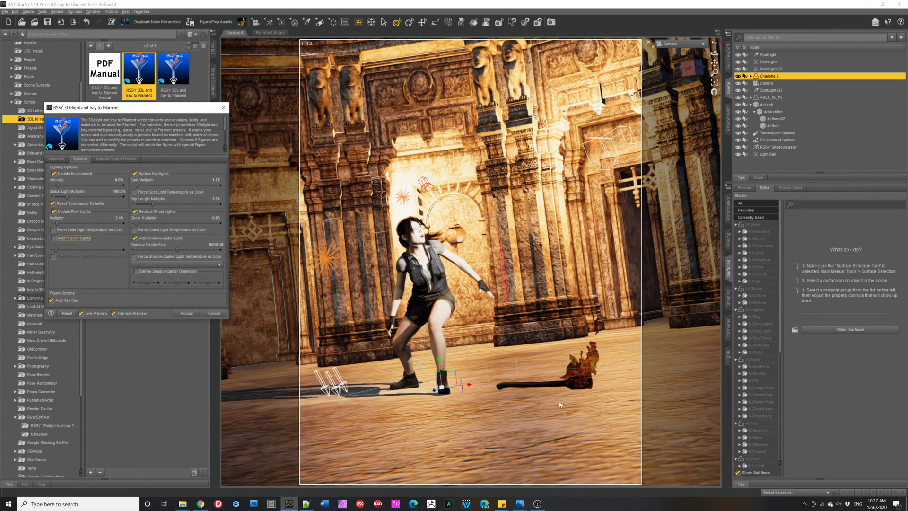
{"action": "left_click", "coordinate": [54, 238]}
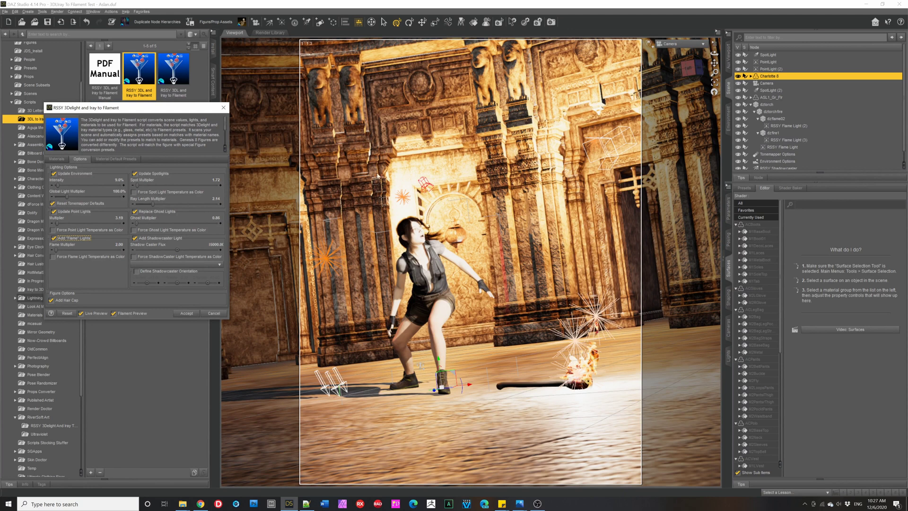
- Enable Add Shadowcaster Light and drag Shadow Caster Flux down to about 7875.52
{"action": "left_click", "coordinate": [146, 240]}
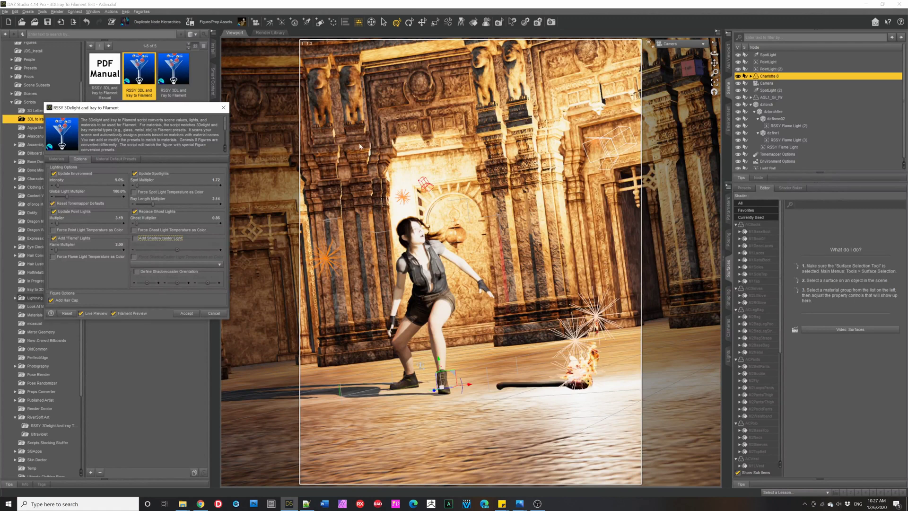
{"action": "left_click", "coordinate": [159, 239]}
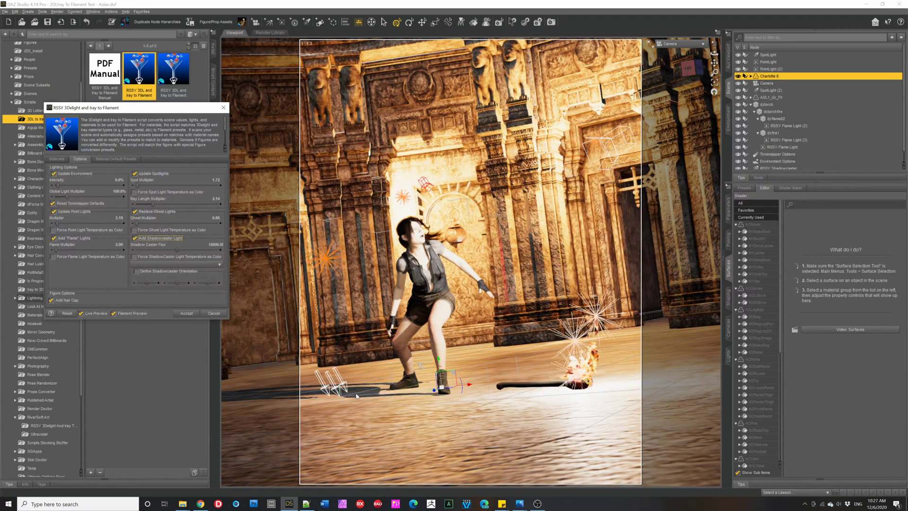
{"action": "left_click", "coordinate": [178, 249]}
{"action": "left_click_drag", "start_coordinate": [193, 250], "coordinate": [169, 249]}
- Try SpotLight (2) as shadowcaster and enable Define Shadowcaster Orientation, adjusting X Rotate to 70
{"action": "left_click", "coordinate": [163, 266]}
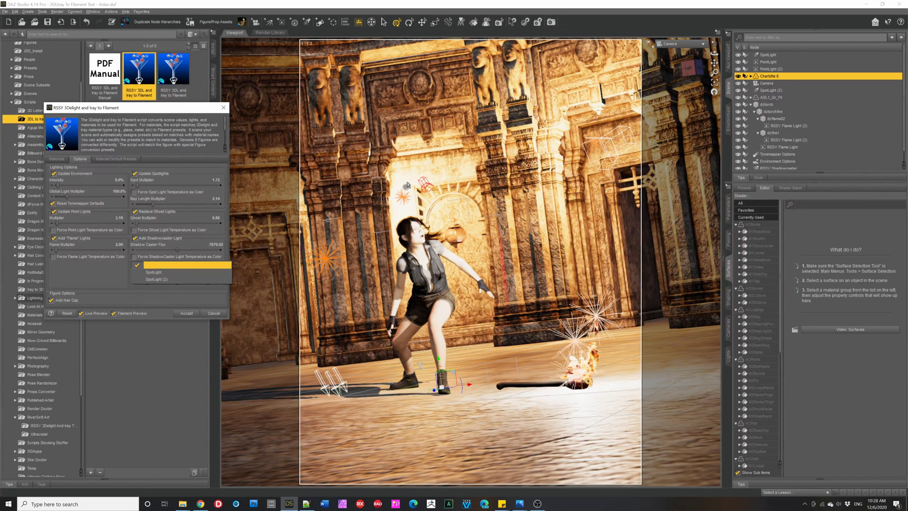
{"action": "left_click", "coordinate": [163, 266]}
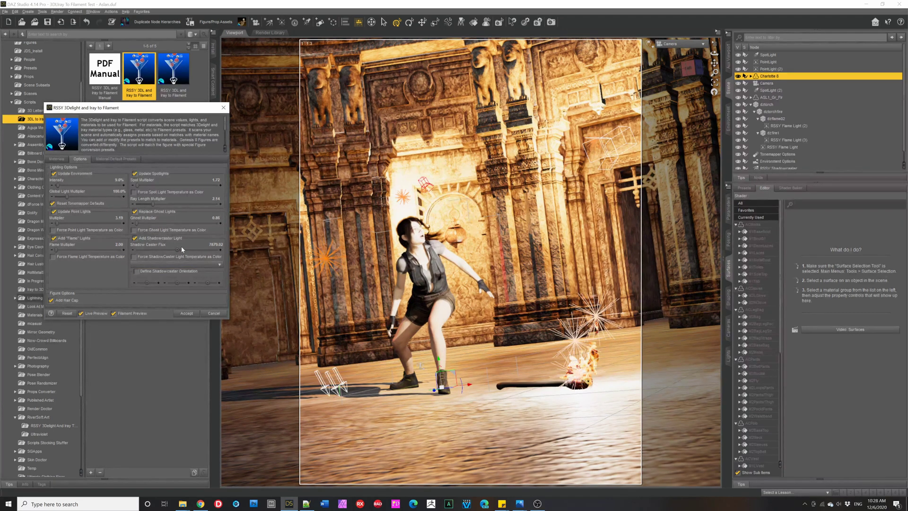
{"action": "left_click", "coordinate": [174, 264]}
{"action": "left_click", "coordinate": [161, 280]}
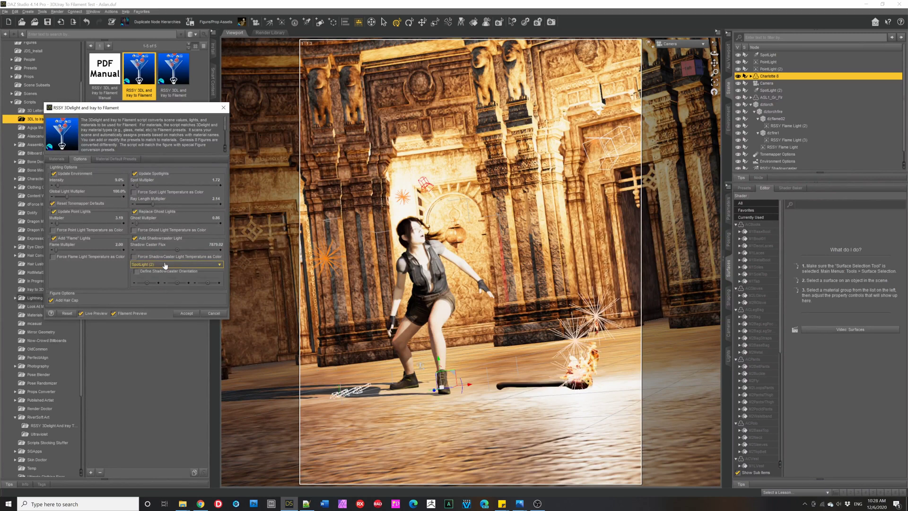
{"action": "left_click", "coordinate": [137, 272]}
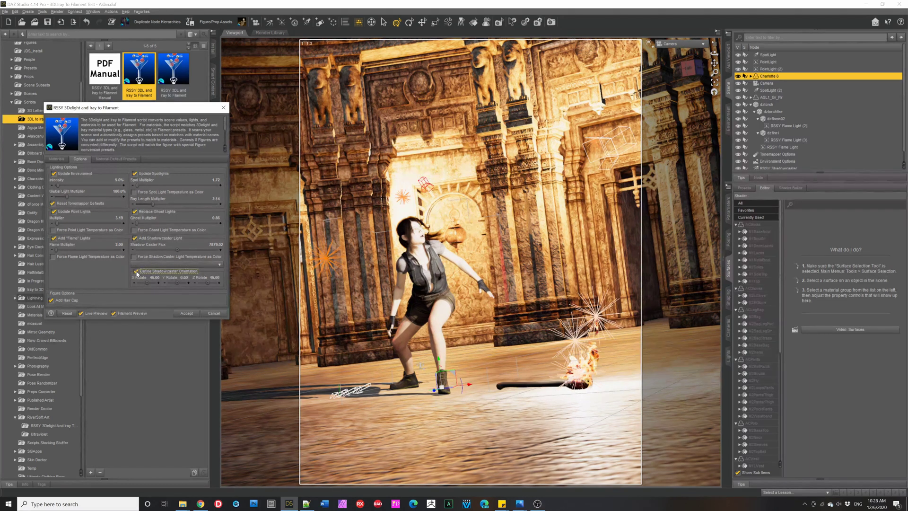
{"action": "left_click_drag", "start_coordinate": [146, 282], "coordinate": [156, 282]}
- Return the Shadowcaster light choice to blank so it's linked to no spotlight
{"action": "left_click", "coordinate": [161, 264]}
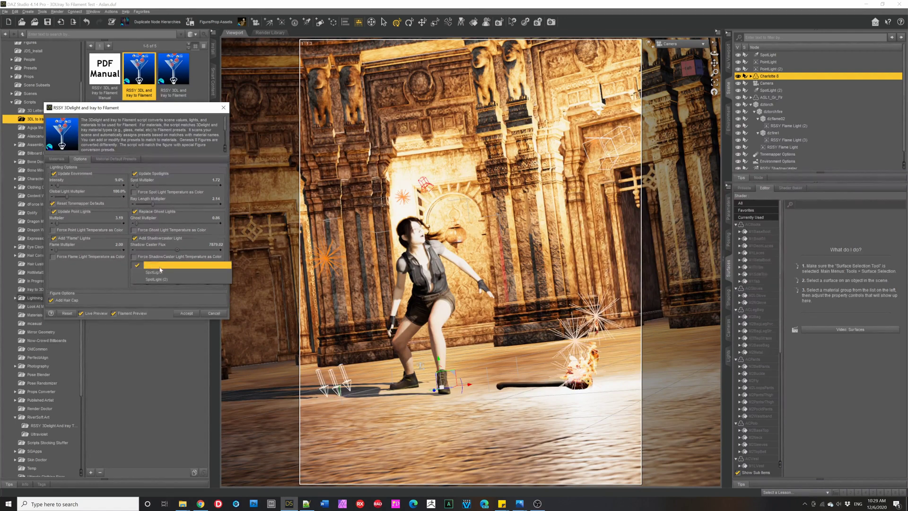
{"action": "left_click", "coordinate": [166, 267]}
{"action": "left_click", "coordinate": [165, 268]}
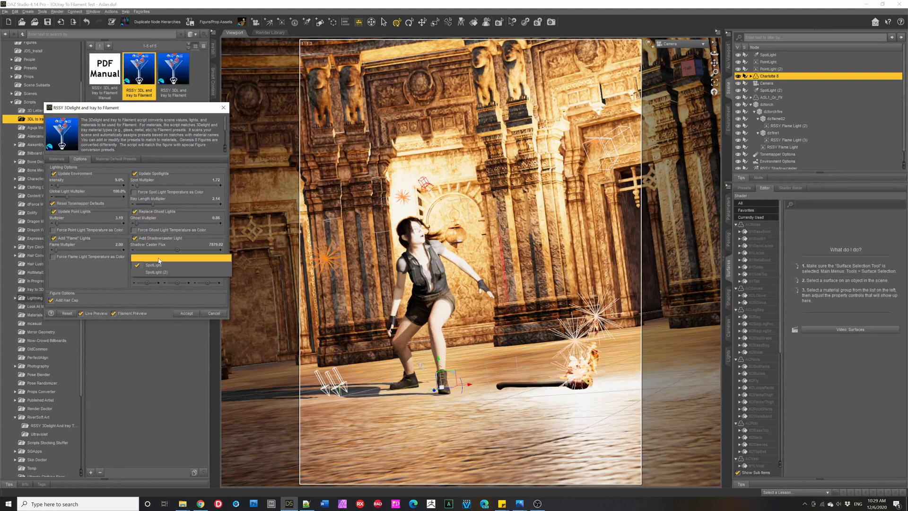
{"action": "left_click", "coordinate": [161, 260]}
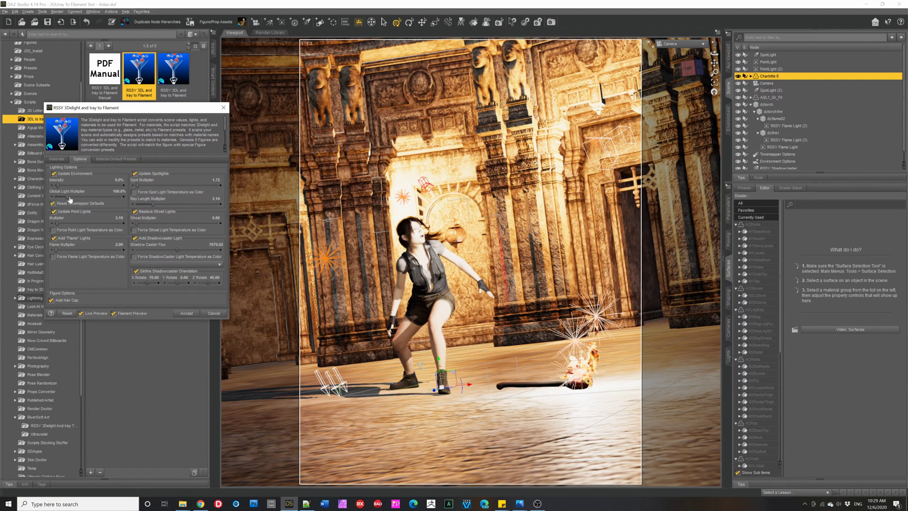
- Cut the Global Light Multiplier to about a third and lower the environment intensity
{"action": "mouse_move", "coordinate": [67, 198]}
{"action": "left_mouse_down"}
{"action": "mouse_move", "coordinate": [74, 197]}
{"action": "mouse_move", "coordinate": [58, 199]}
{"action": "left_mouse_up"}
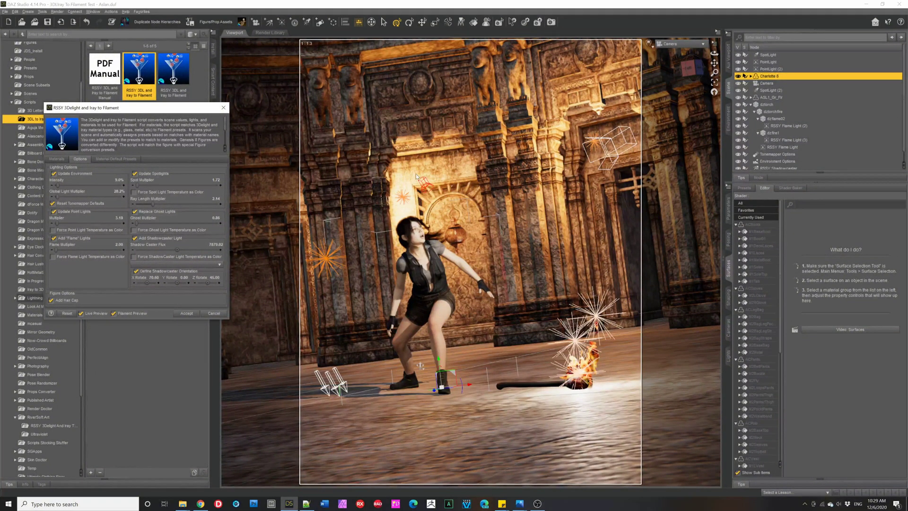
{"action": "left_click_drag", "start_coordinate": [58, 185], "coordinate": [53, 185]}
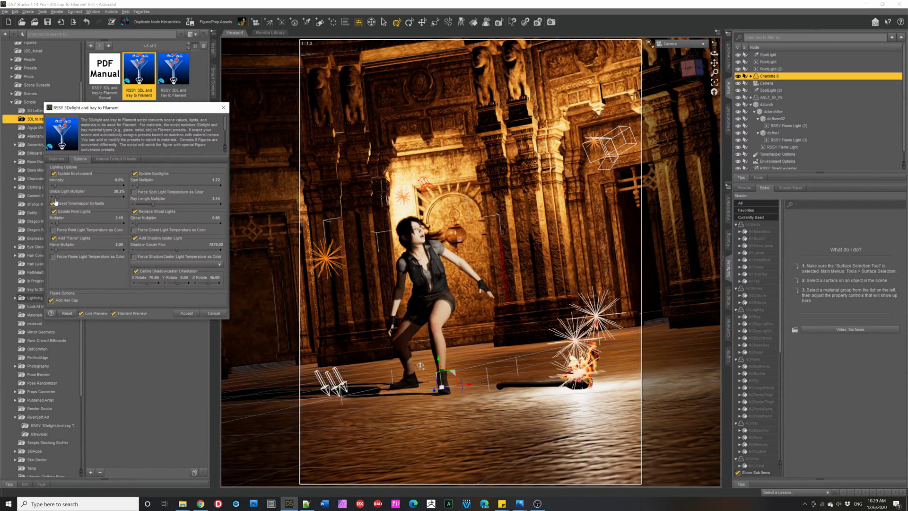
{"action": "left_click_drag", "start_coordinate": [56, 197], "coordinate": [57, 196]}
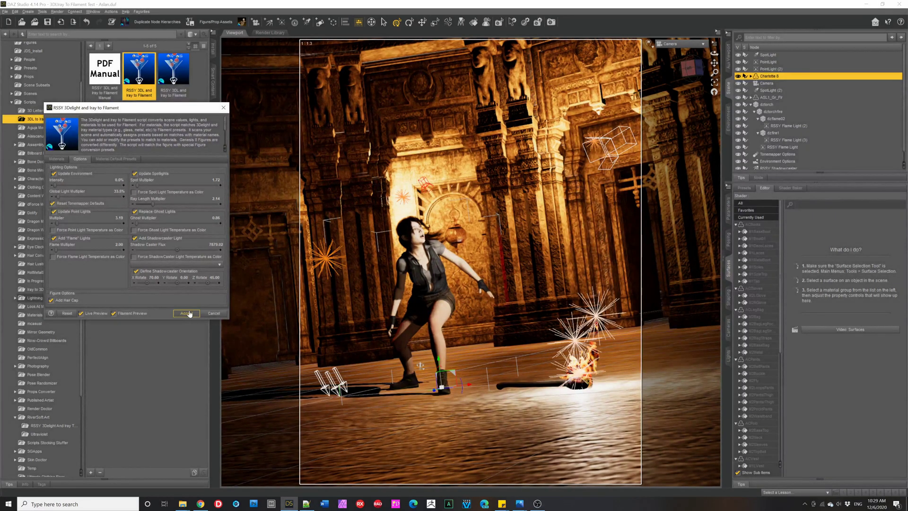
{"action": "left_click", "coordinate": [58, 160]}
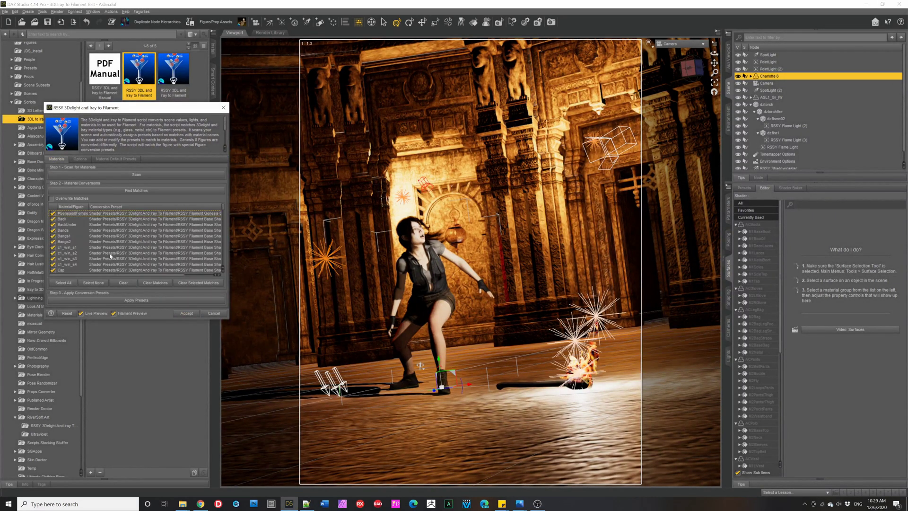
- Review the lighting and material pages, then accept to apply the Filament conversion
{"action": "left_click", "coordinate": [81, 160]}
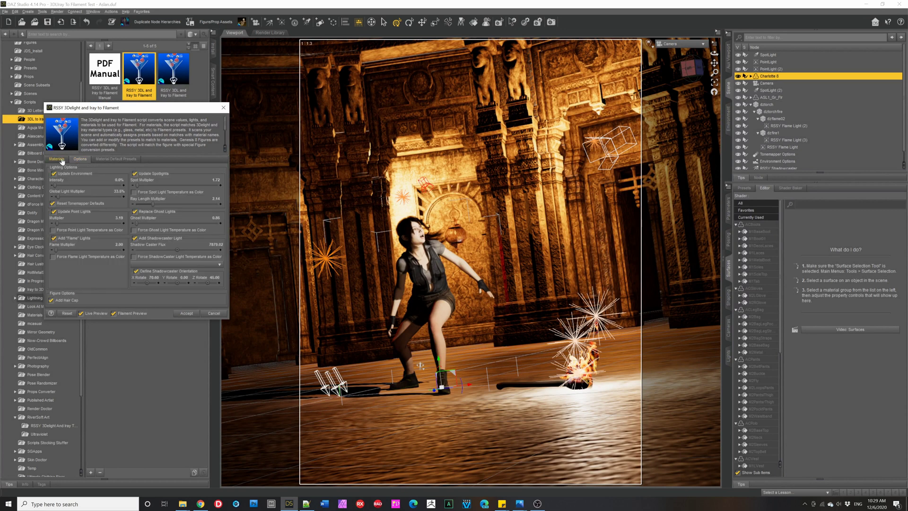
{"action": "left_click", "coordinate": [64, 161]}
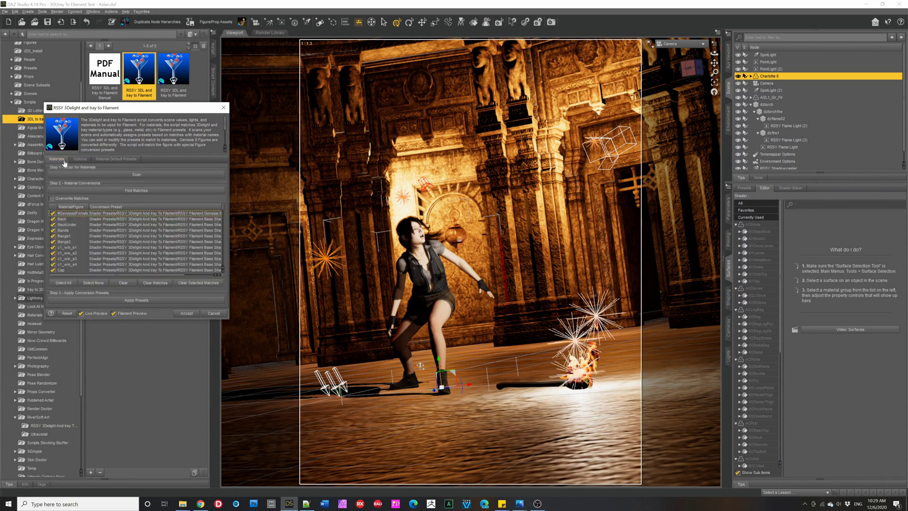
{"action": "left_click", "coordinate": [187, 314]}
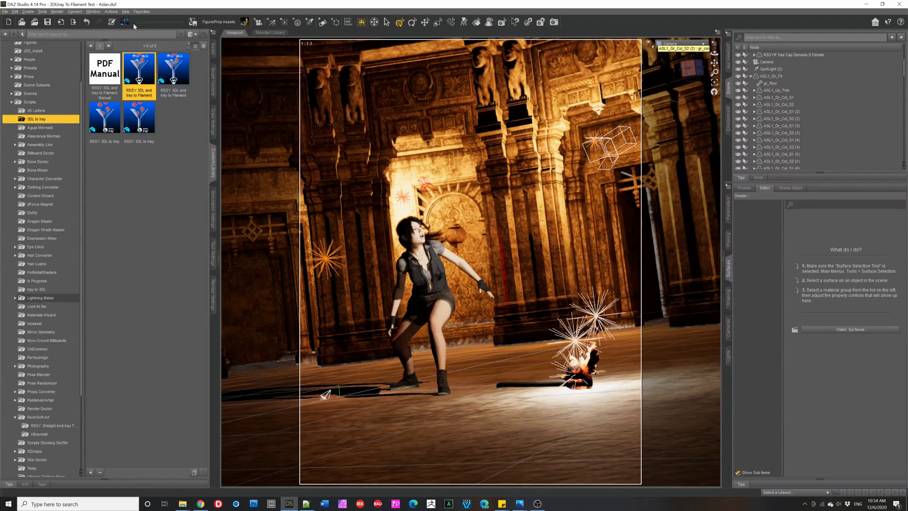
{"action": "left_click", "coordinate": [15, 11]}
{"action": "left_click", "coordinate": [22, 20]}
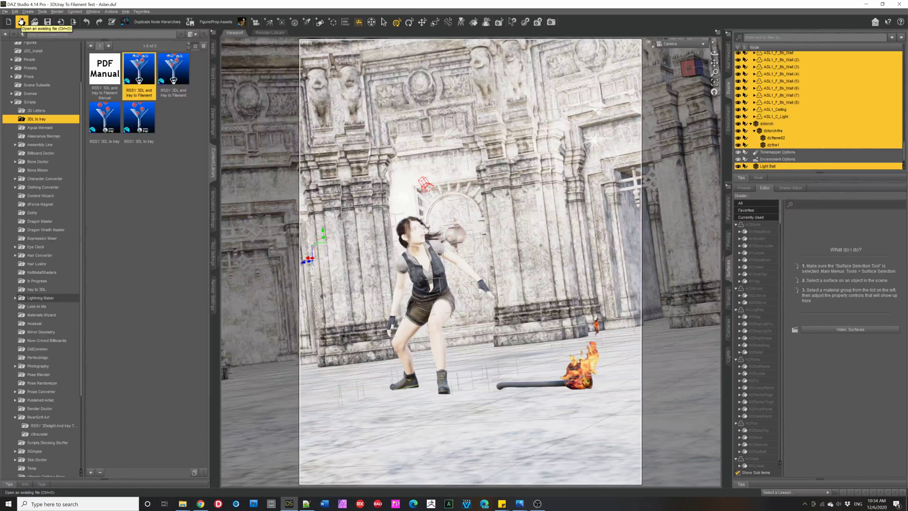
{"action": "left_click", "coordinate": [15, 11]}
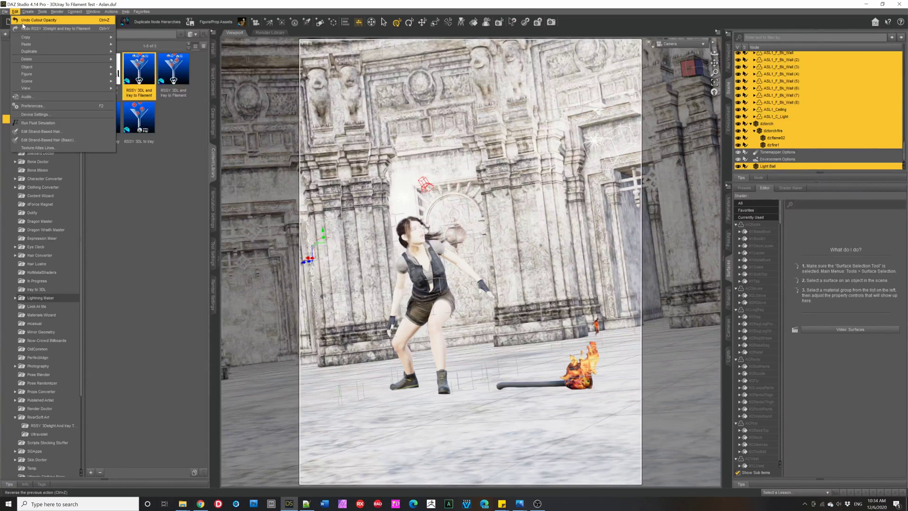
{"action": "left_click", "coordinate": [23, 28]}
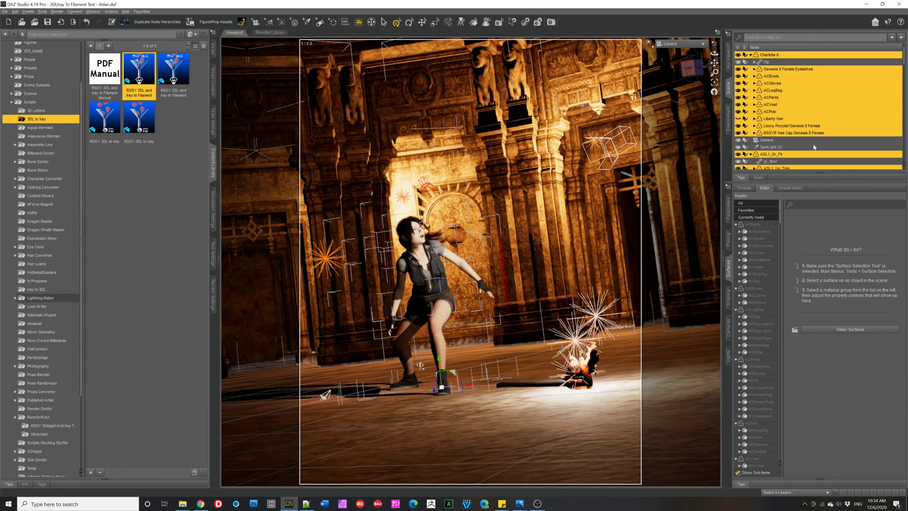
{"action": "left_click", "coordinate": [808, 140]}
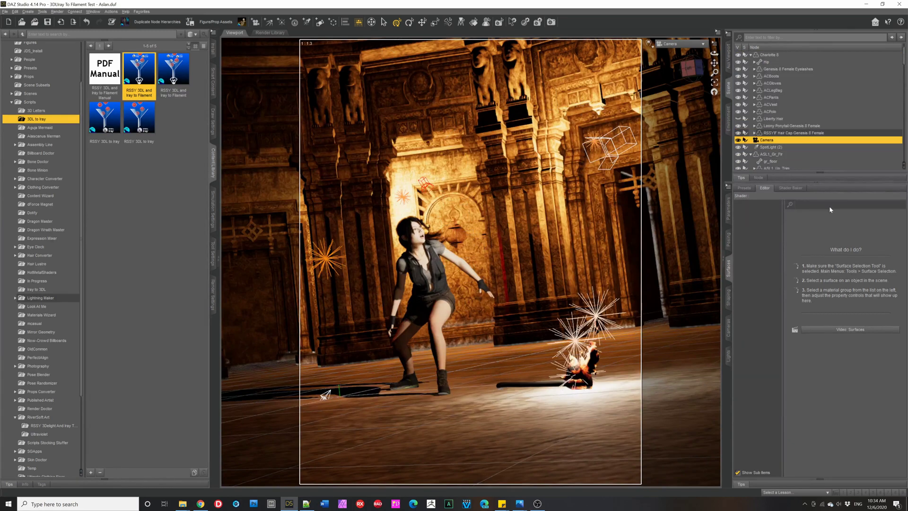